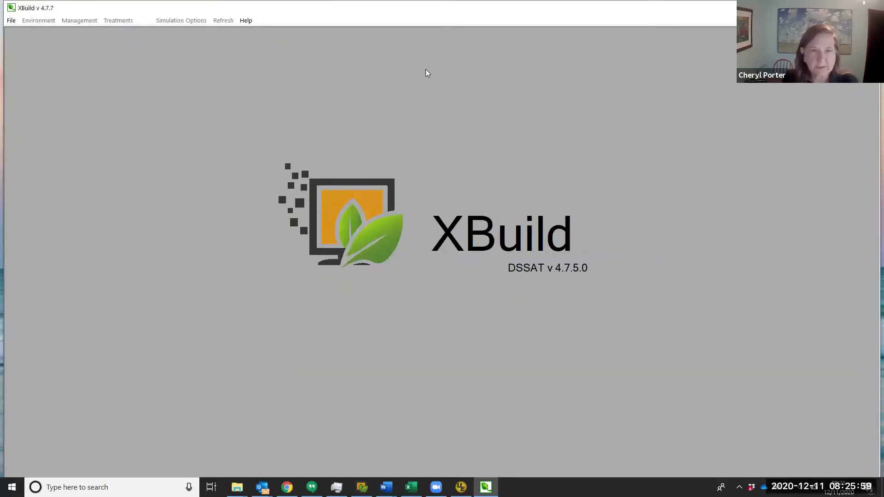
Create a new experiment file and name the experiment "Almaty wheat demo"
{"action": "left_click", "coordinate": [11, 21]}
{"action": "left_click", "coordinate": [25, 35]}
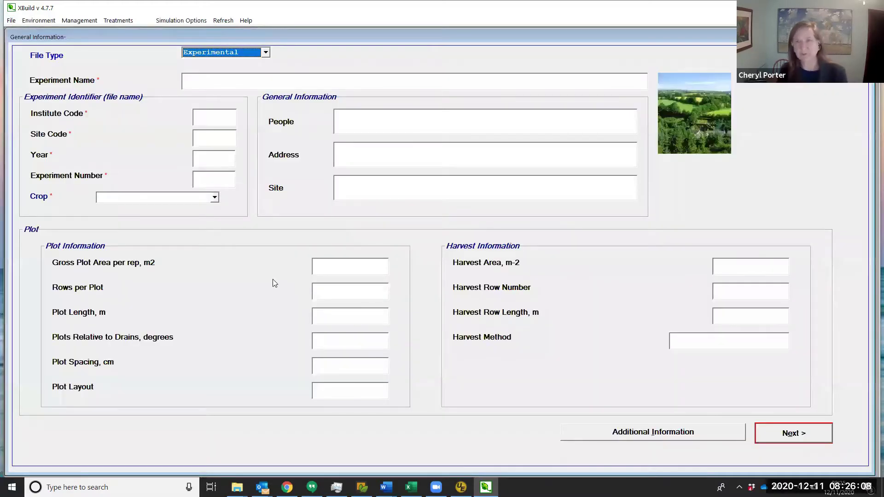
{"action": "type", "text": "Almaty wheat "}
{"action": "type", "text": "demo"}
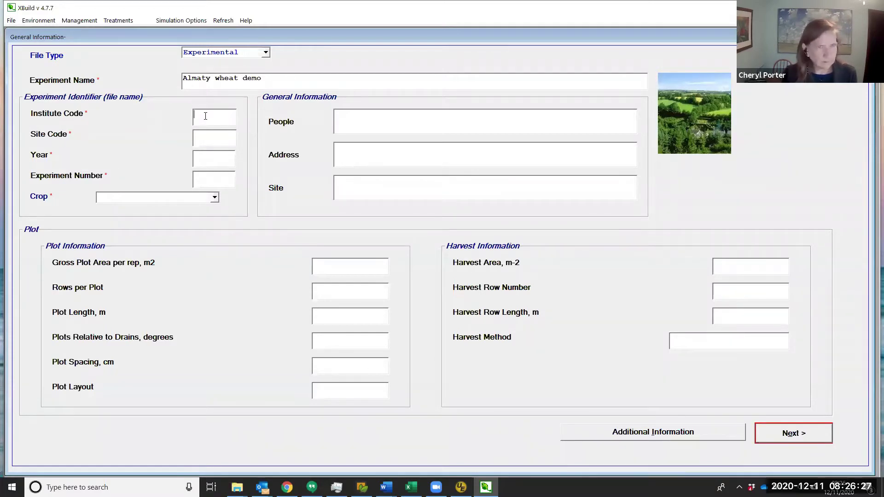
Fill in the experiment identifier with institute code CA, site code AL, year 2015 and experiment number 01
{"action": "type", "text": "CA"}
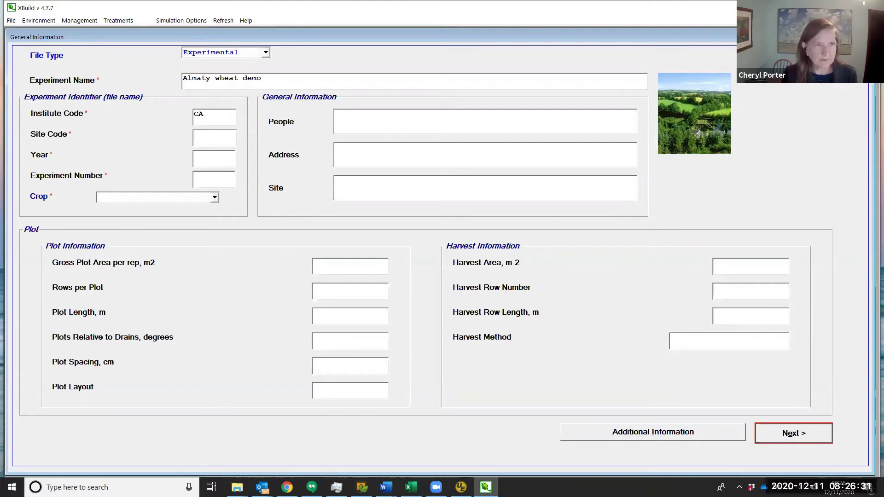
{"action": "type", "text": "AL"}
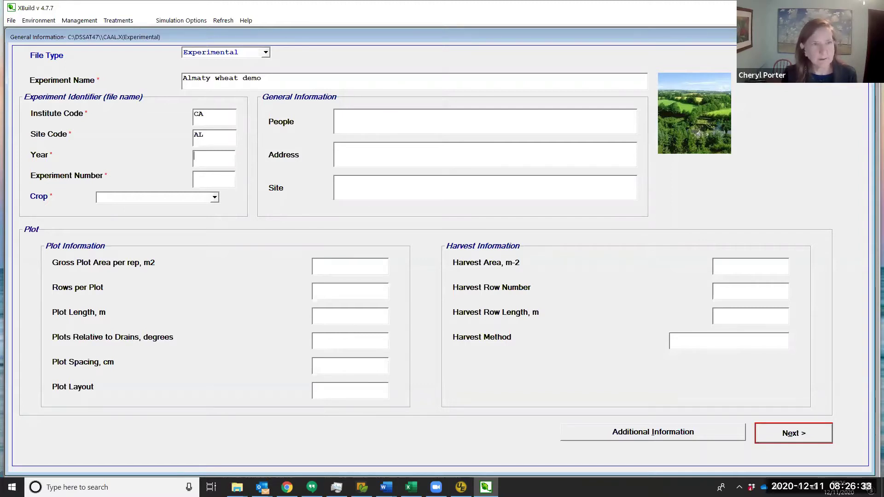
{"action": "type", "text": "185"}
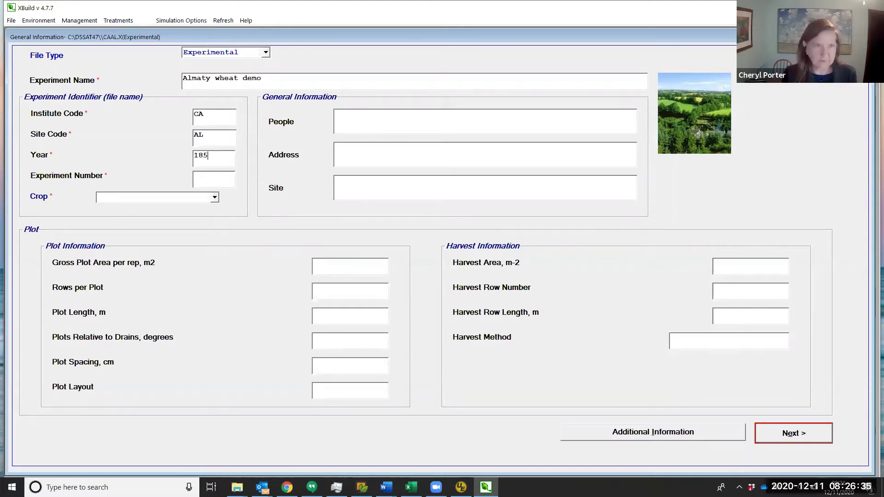
{"action": "key", "text": "BackSpace"}
{"action": "key", "text": "BackSpace"}
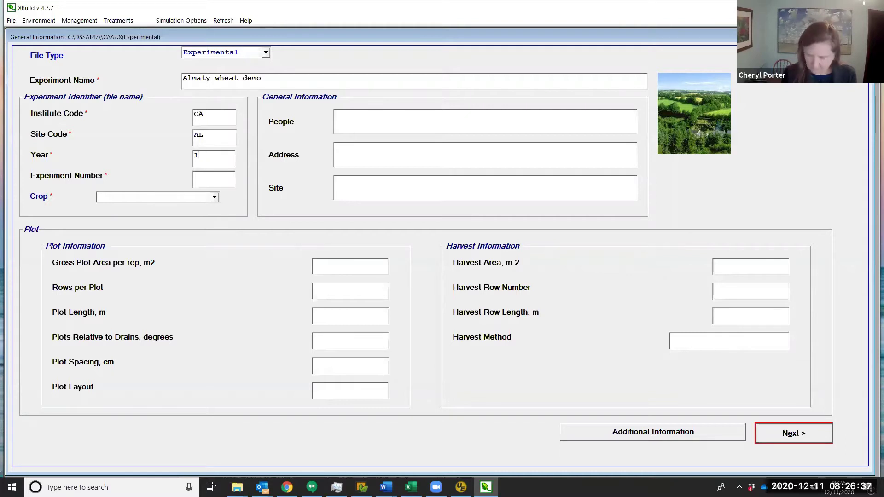
{"action": "type", "text": "5"}
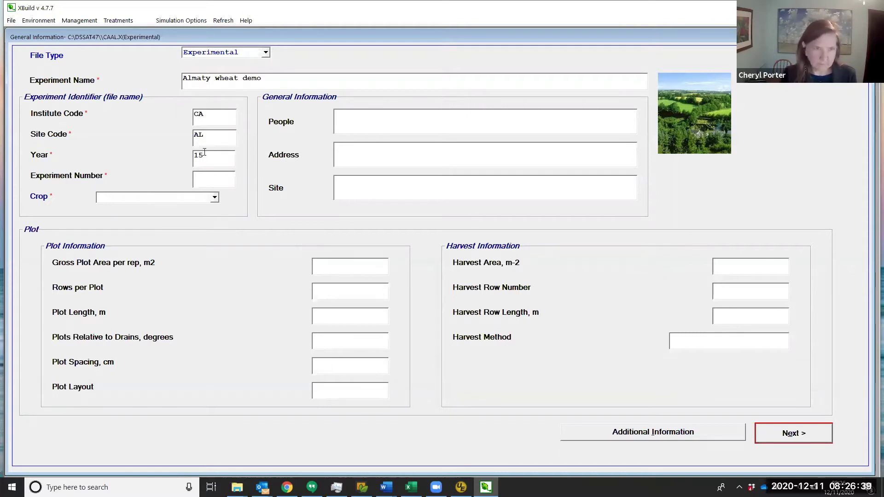
{"action": "left_click_drag", "start_coordinate": [205, 155], "coordinate": [182, 151]}
{"action": "type", "text": "2015"}
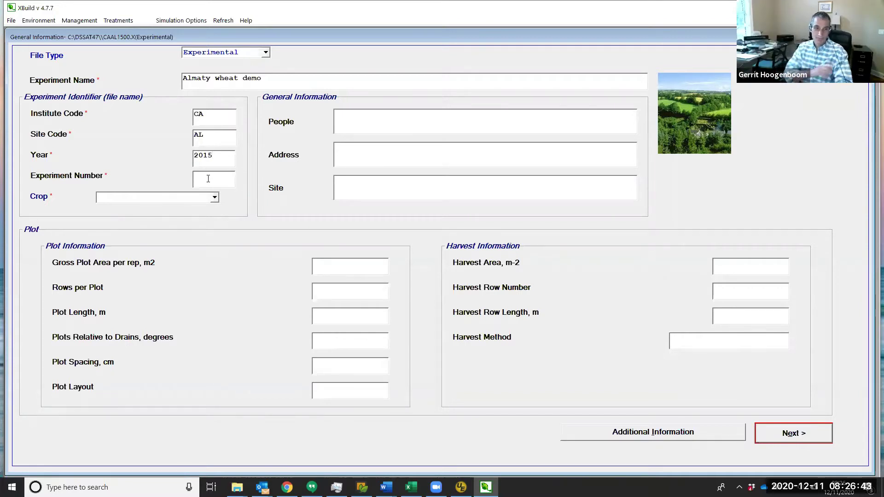
{"action": "type", "text": "01"}
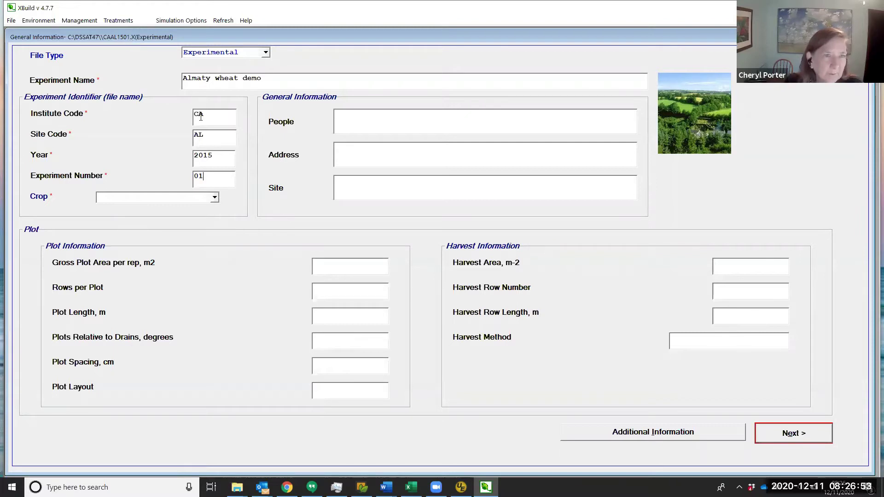
Choose Wheat as the experiment's crop
{"action": "left_click", "coordinate": [215, 197]}
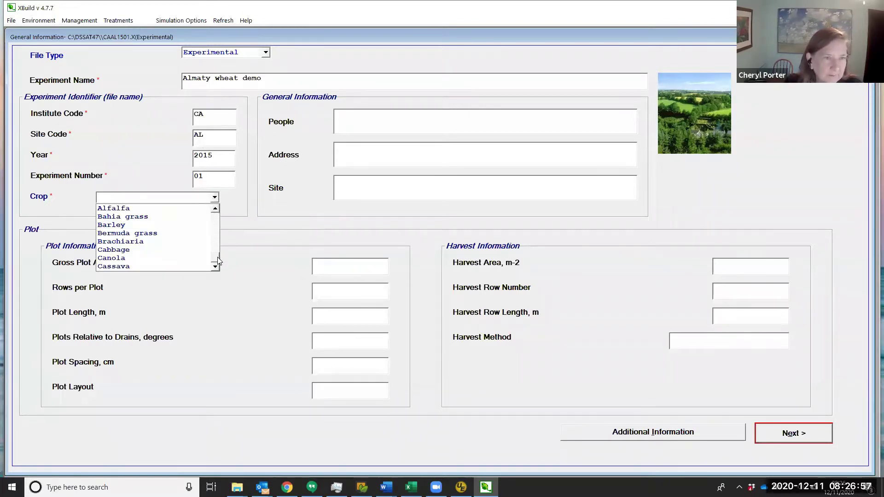
{"action": "left_click_drag", "start_coordinate": [217, 257], "coordinate": [217, 264]}
{"action": "left_click", "coordinate": [120, 266]}
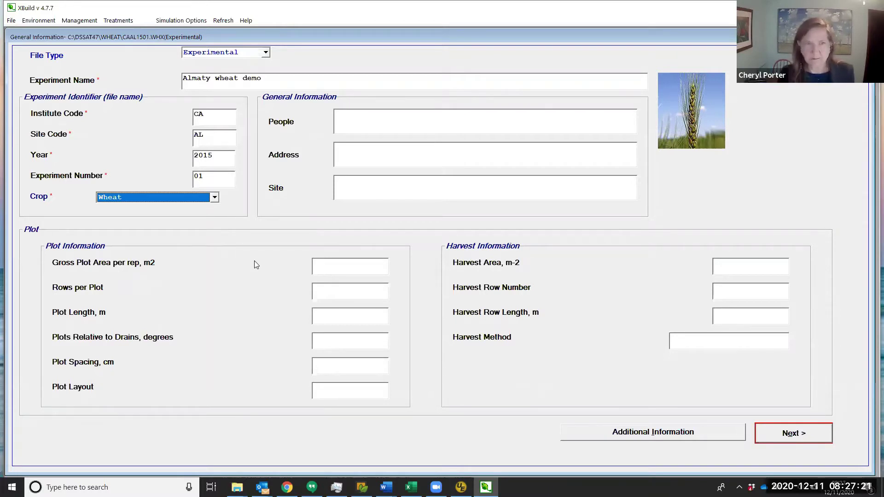
Try experiment number 11 in the experiment identifier, and set it back to 01
{"action": "left_click_drag", "start_coordinate": [209, 176], "coordinate": [192, 174]}
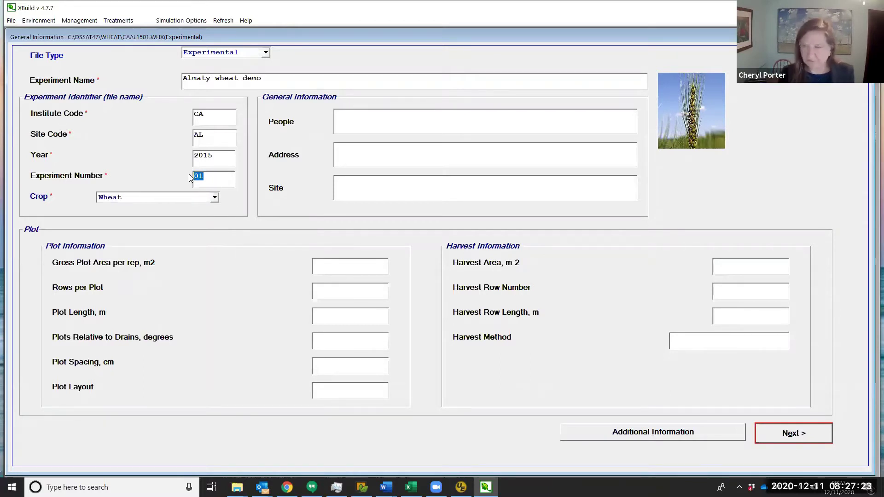
{"action": "type", "text": "11"}
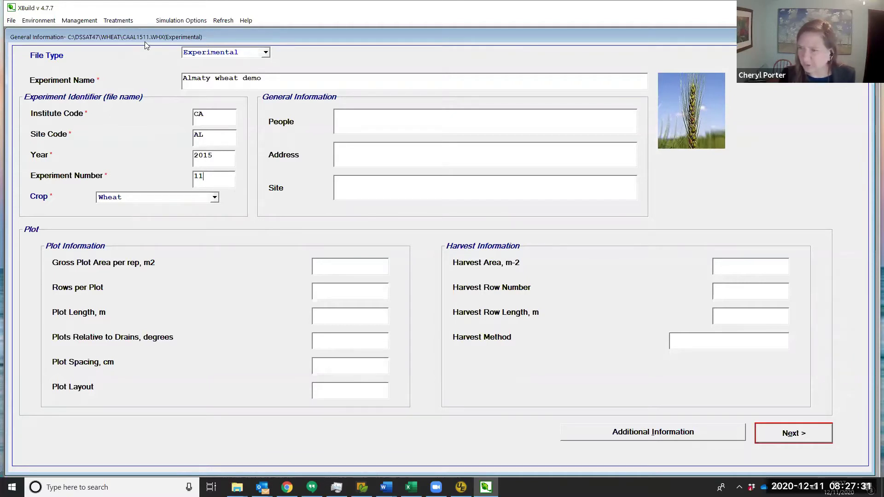
{"action": "left_click_drag", "start_coordinate": [207, 176], "coordinate": [183, 176]}
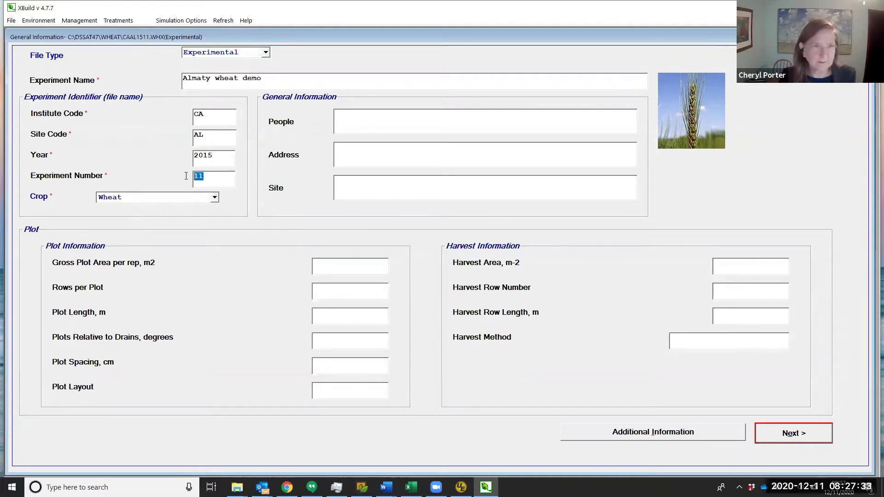
{"action": "type", "text": "01"}
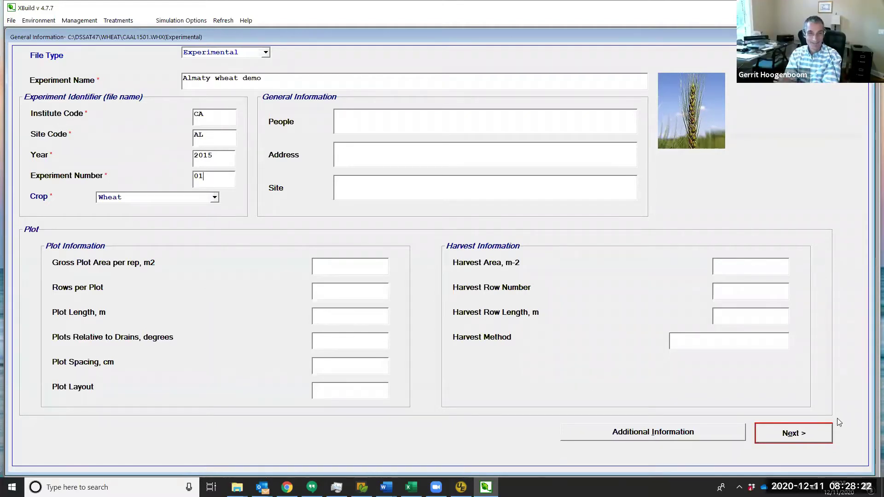
Continue to the cultivar settings and assign the DEFAULT cultivar to the level 1 wheat crop
{"action": "left_click", "coordinate": [805, 434]}
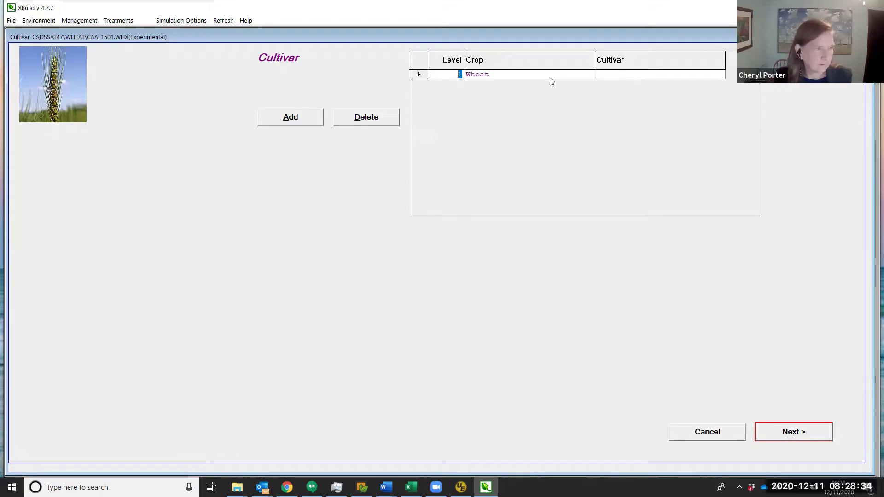
{"action": "left_click", "coordinate": [700, 75]}
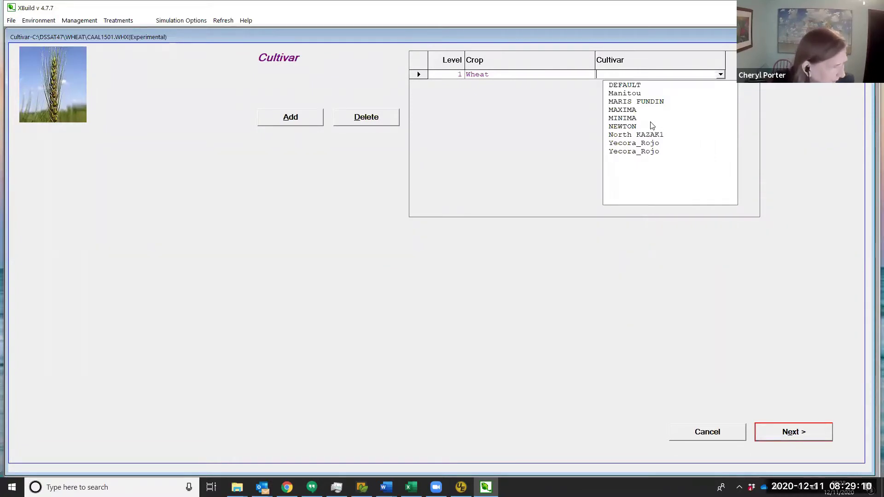
{"action": "left_click", "coordinate": [633, 87]}
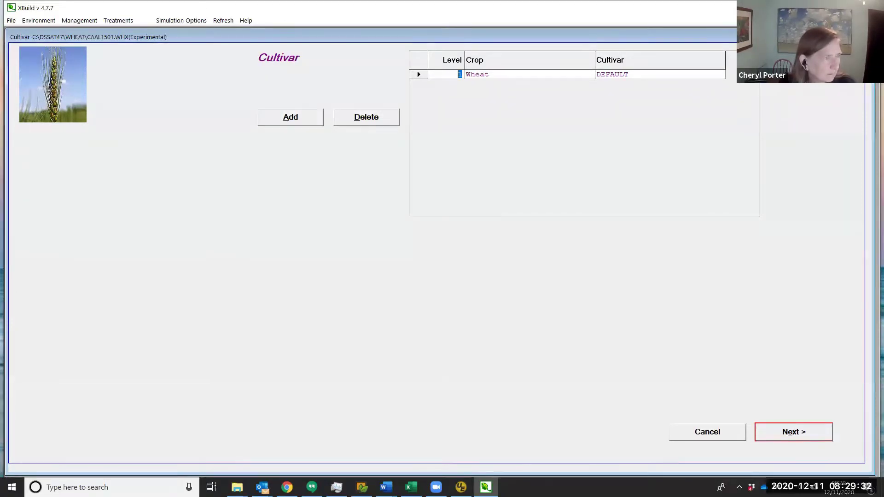
Continue to the field settings and enter CAAL0001 as the field ID for level 1
{"action": "left_click", "coordinate": [799, 436]}
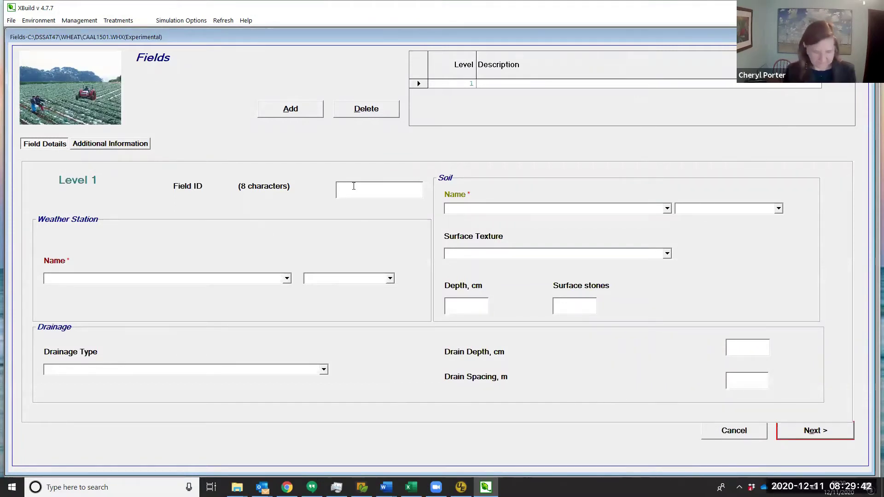
{"action": "type", "text": "CAAL"}
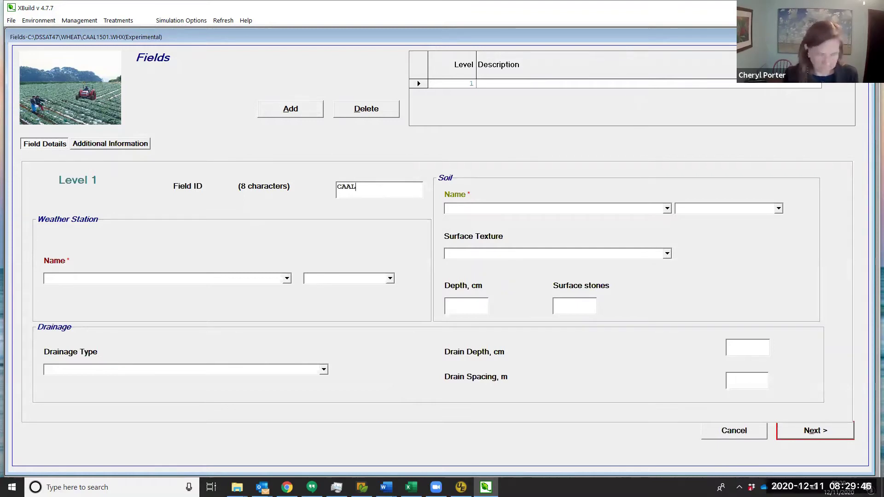
{"action": "type", "text": "0001"}
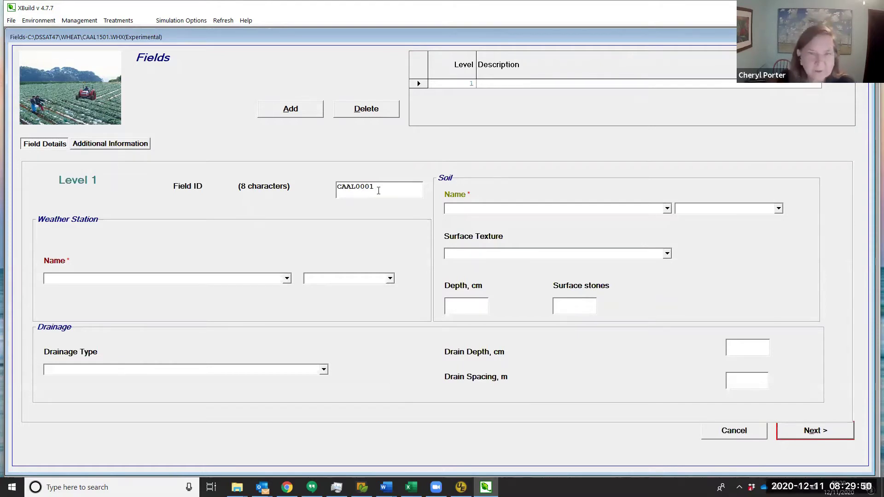
{"action": "left_click_drag", "start_coordinate": [375, 187], "coordinate": [336, 184]}
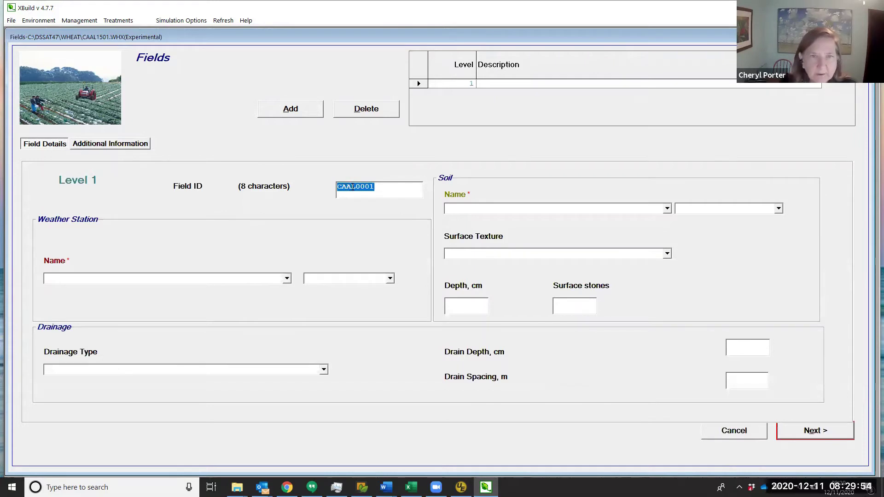
{"action": "left_click", "coordinate": [356, 187]}
{"action": "double_click", "coordinate": [356, 188]}
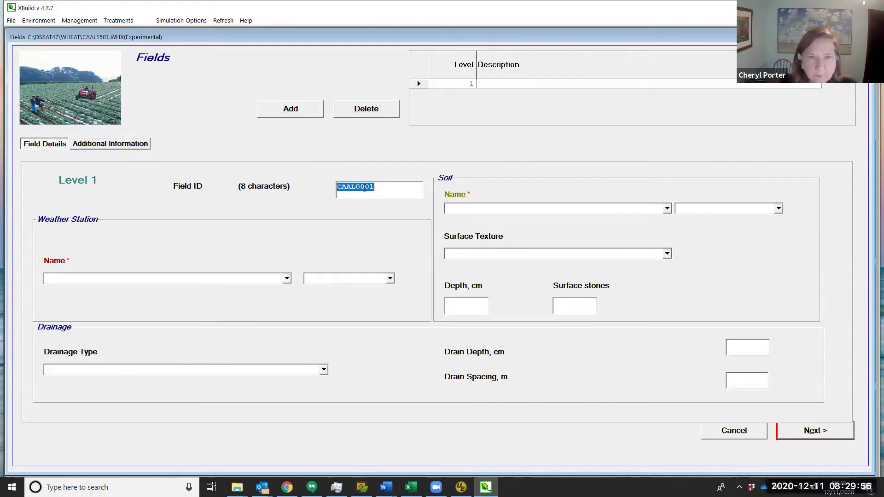
{"action": "left_click", "coordinate": [375, 187]}
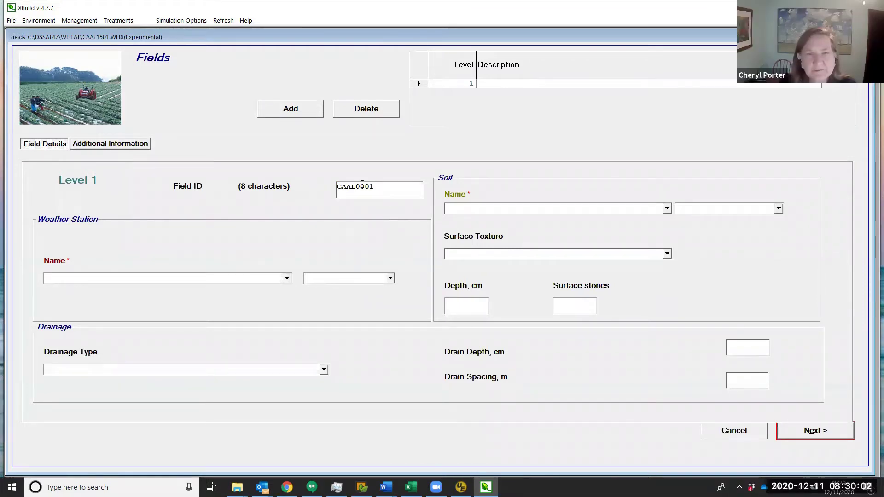
{"action": "left_click_drag", "start_coordinate": [376, 187], "coordinate": [334, 182]}
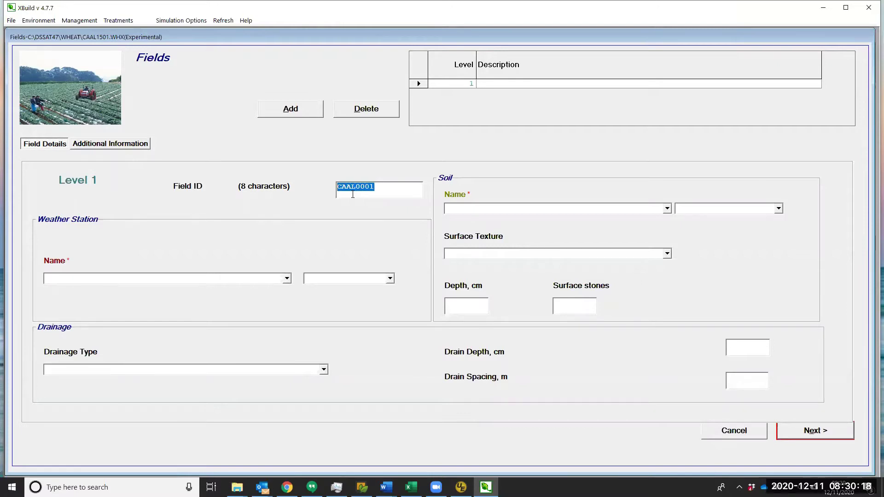
{"action": "left_click", "coordinate": [384, 186]}
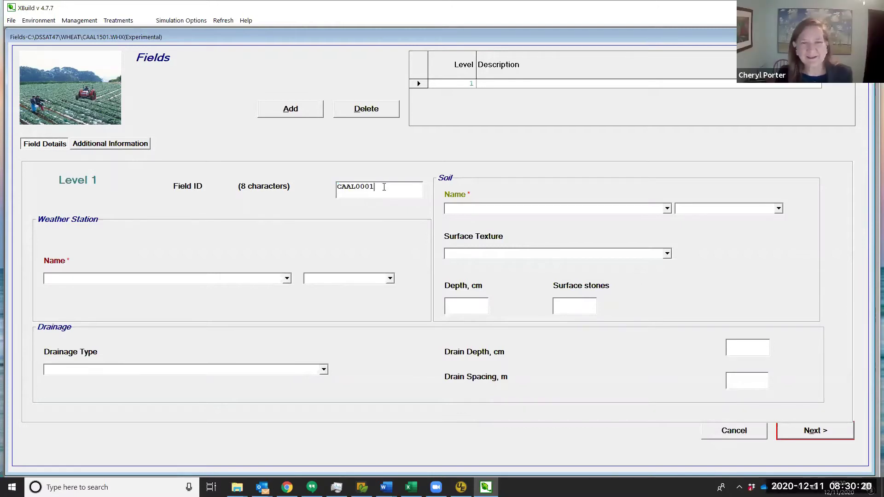
{"action": "left_click_drag", "start_coordinate": [383, 186], "coordinate": [331, 184]}
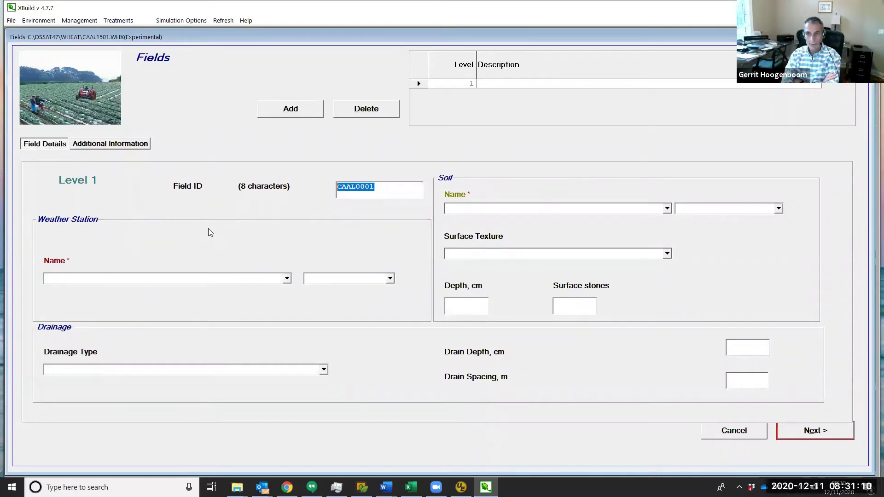
{"action": "left_click", "coordinate": [287, 278]}
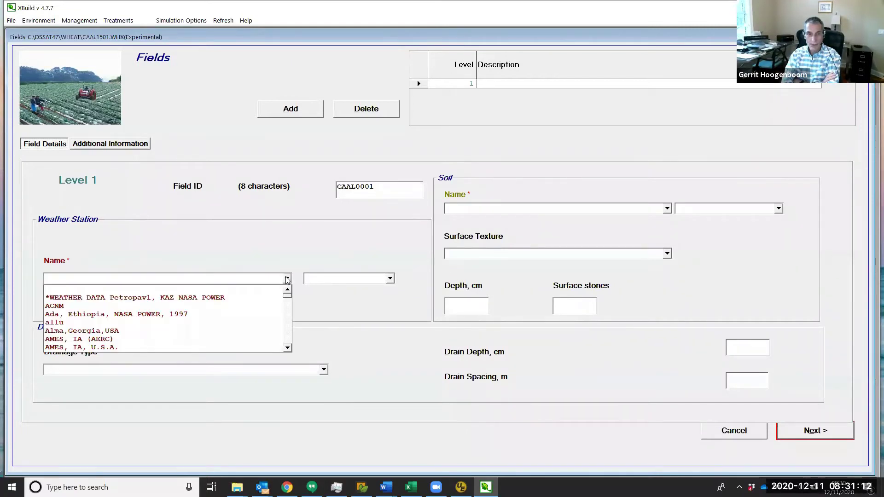
{"action": "left_click", "coordinate": [287, 278]}
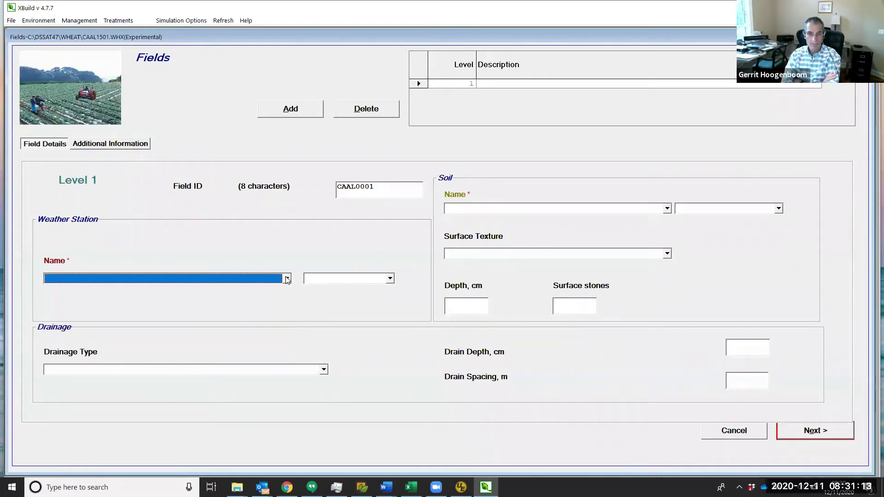
{"action": "left_click", "coordinate": [313, 279]}
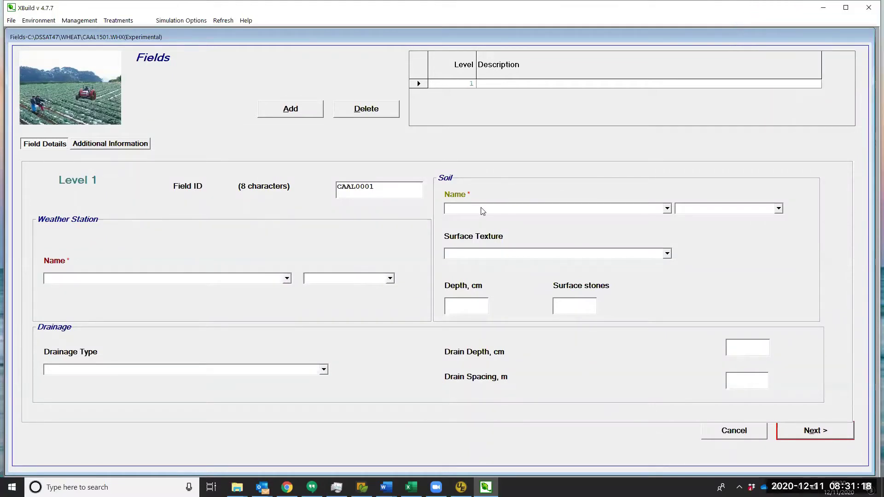
{"action": "left_click", "coordinate": [390, 280]}
{"action": "left_click", "coordinate": [391, 281]}
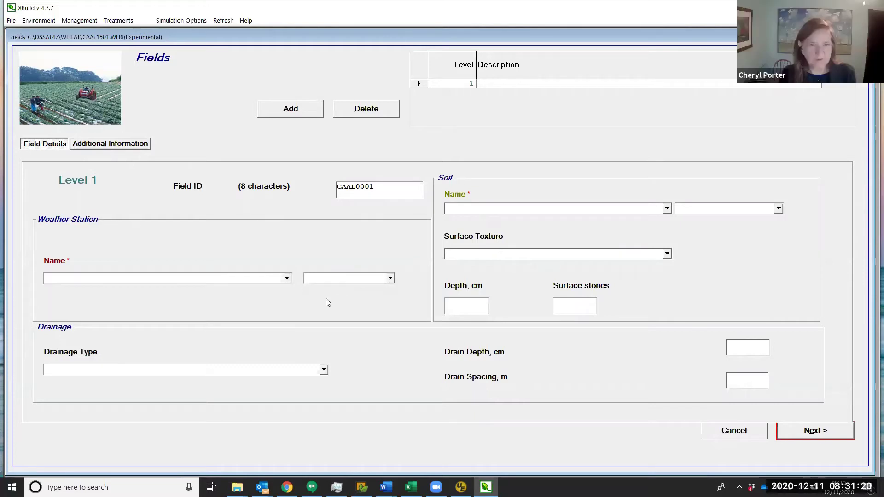
Select Alma,Georgia,USA as the weather station for the level 1 field
{"action": "left_click", "coordinate": [286, 279]}
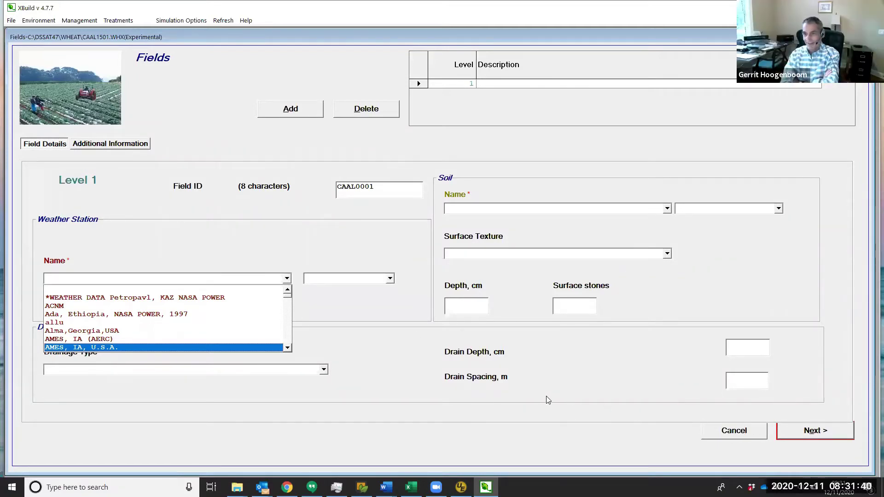
{"action": "left_click", "coordinate": [396, 354]}
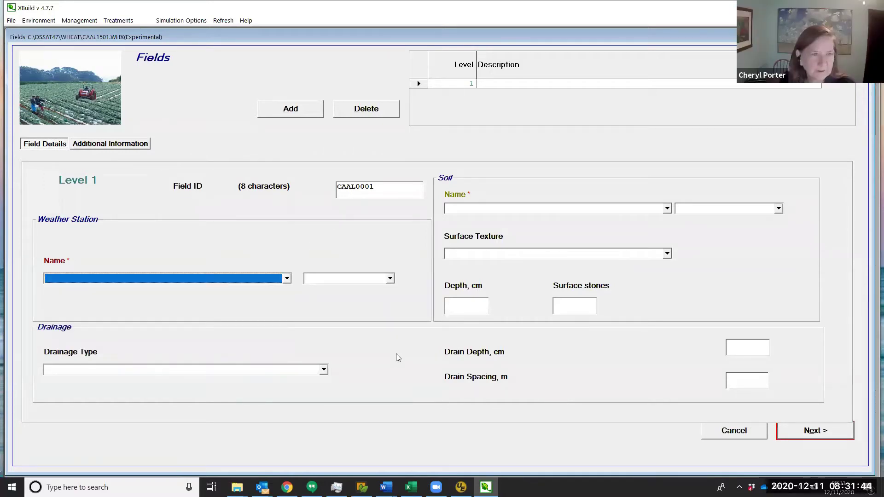
{"action": "left_click", "coordinate": [287, 278]}
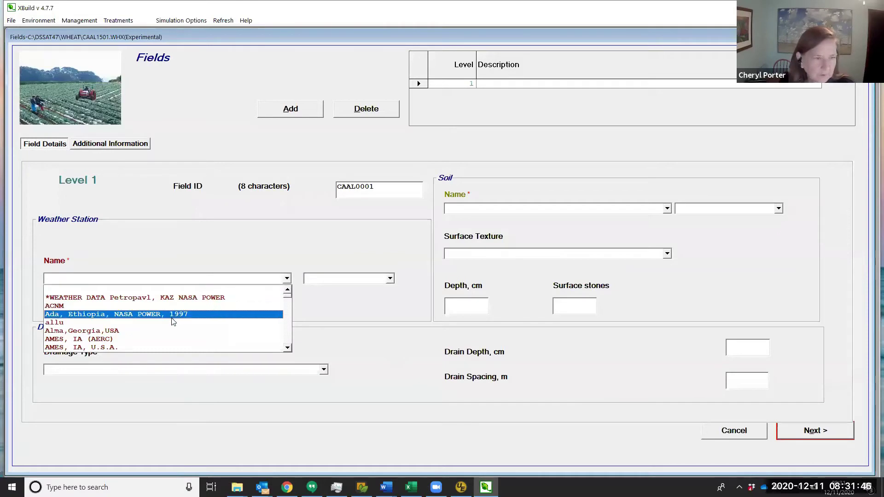
{"action": "left_click", "coordinate": [112, 331]}
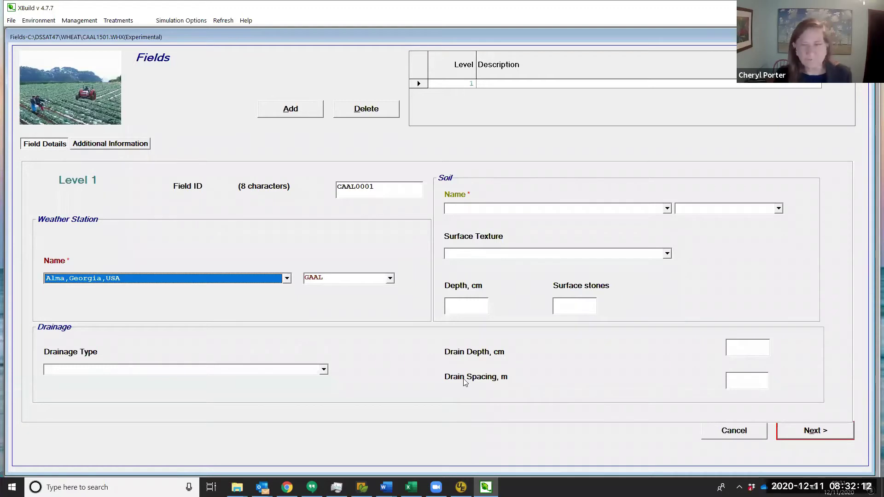
Select DEFAULT - DEEP SAND(SOIL.SOL) as the soil for the level 1 field
{"action": "left_click", "coordinate": [667, 209]}
{"action": "key", "text": "d"}
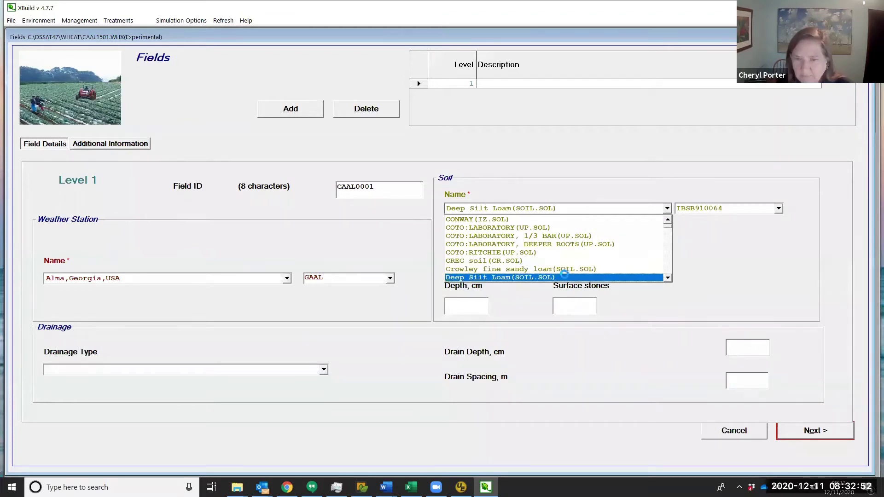
{"action": "scroll", "coordinate": [599, 267], "scroll_direction": "down", "scroll_amount": 2}
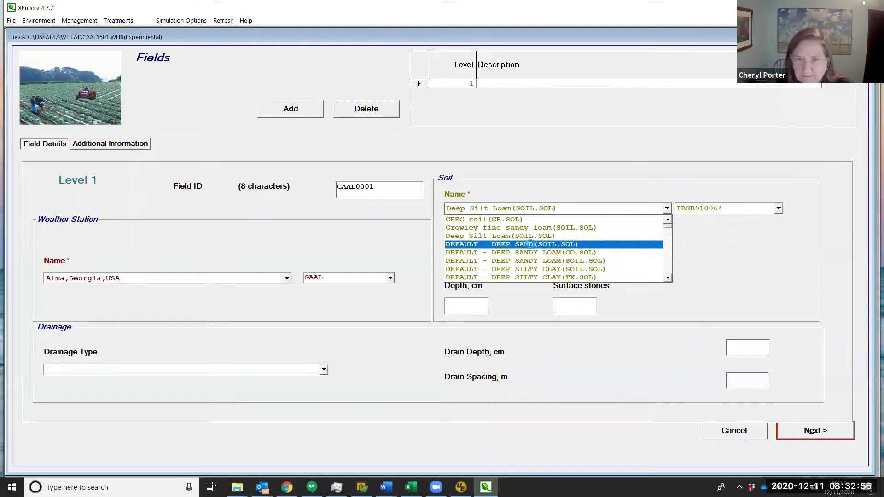
{"action": "left_click", "coordinate": [531, 244]}
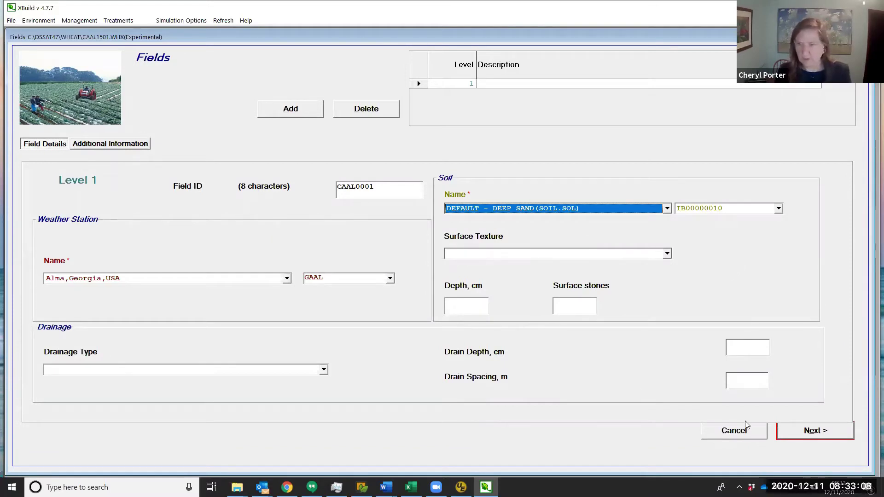
Continue to the planting settings and enter 04/01/2015 as the level 1 planting date
{"action": "left_click", "coordinate": [809, 432]}
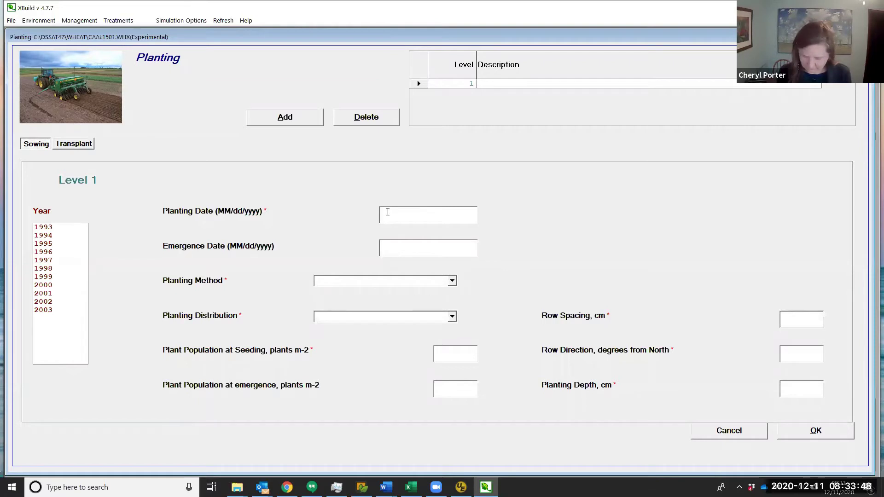
{"action": "type", "text": "04/"}
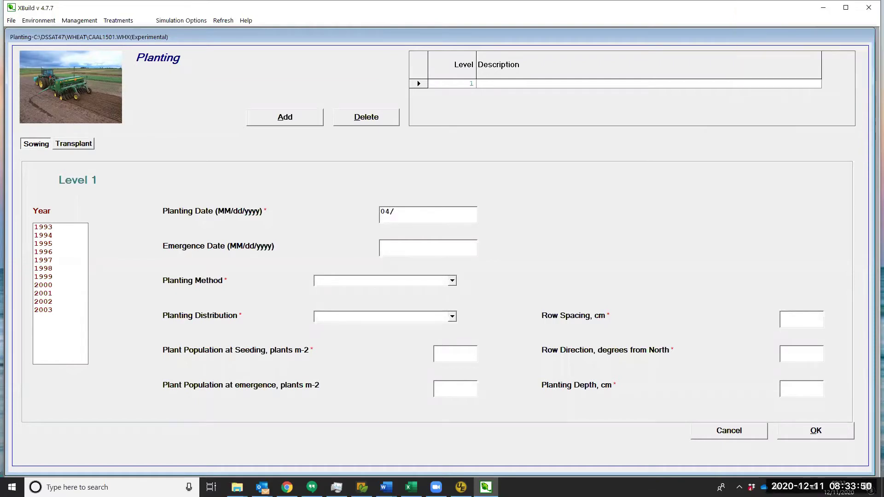
{"action": "type", "text": "01/2015"}
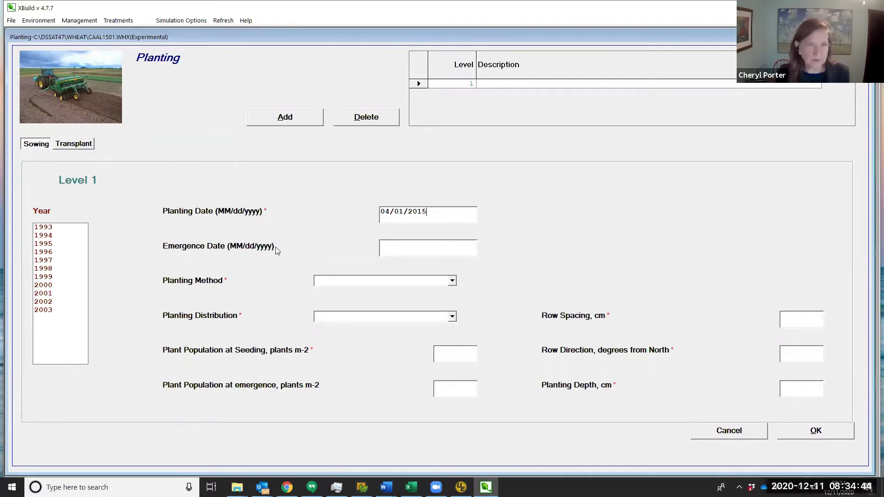
Set the level 1 planting method to Dry seed and the planting distribution to Rows
{"action": "left_click", "coordinate": [329, 281]}
{"action": "left_click", "coordinate": [333, 309]}
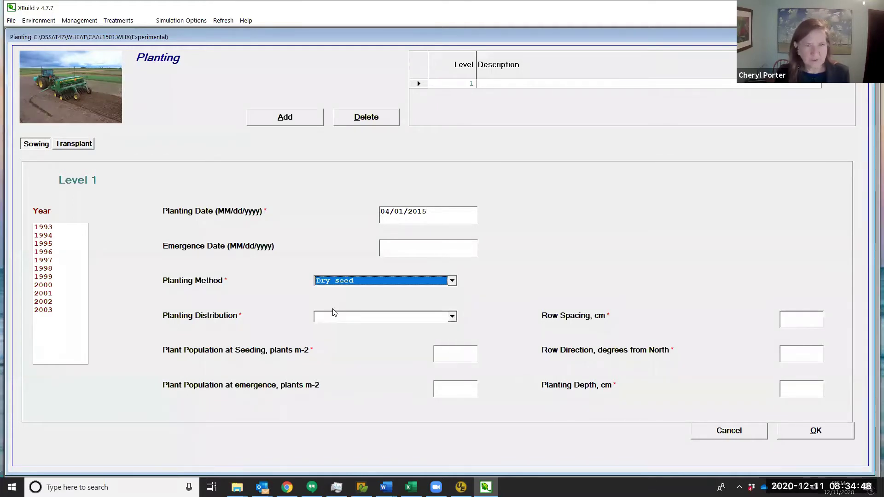
{"action": "left_click", "coordinate": [454, 282]}
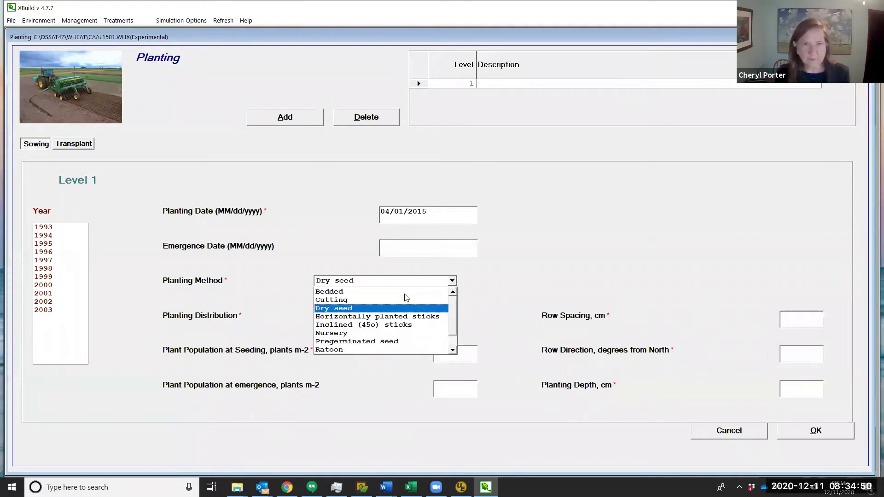
{"action": "left_click", "coordinate": [347, 309]}
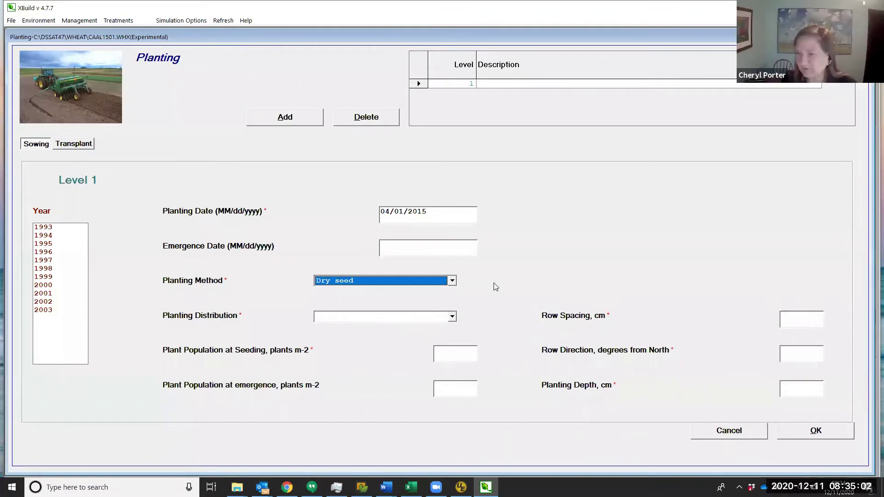
{"action": "left_click", "coordinate": [452, 281]}
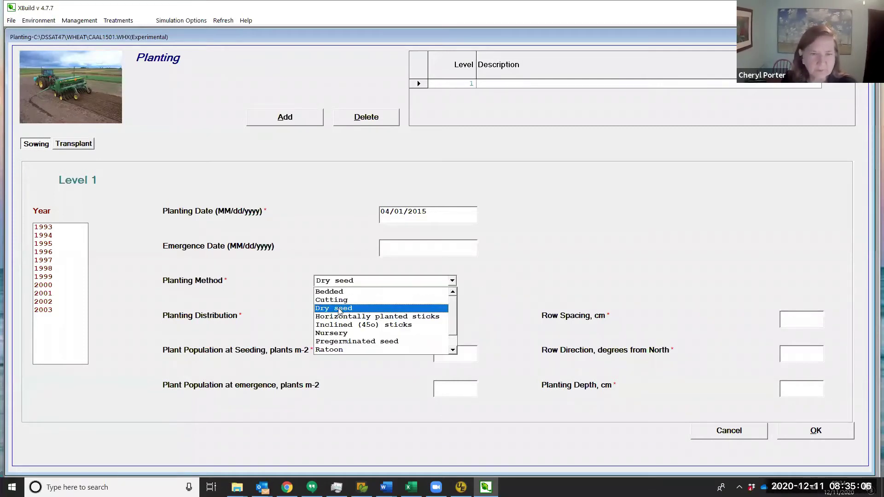
{"action": "key", "text": "Escape"}
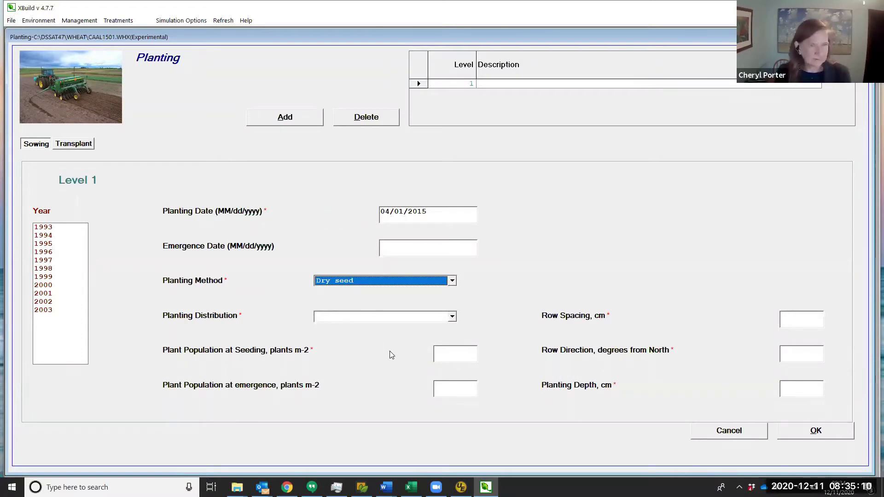
{"action": "left_click", "coordinate": [453, 318]}
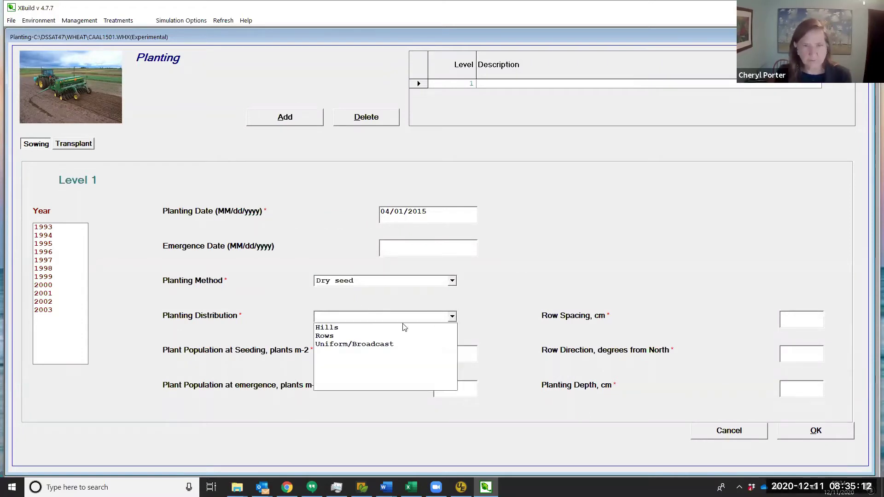
{"action": "left_click", "coordinate": [367, 340]}
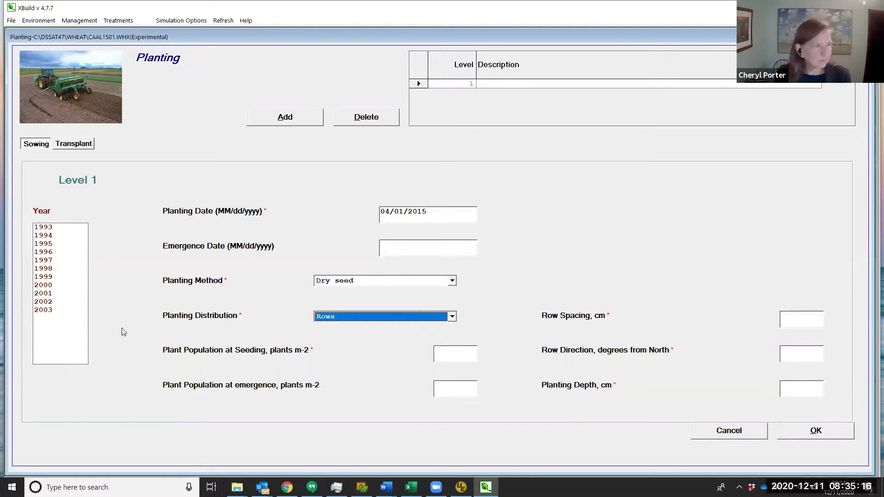
Enter a plant population of 200 plants per square metre both at seeding and at emergence
{"action": "left_click", "coordinate": [461, 354]}
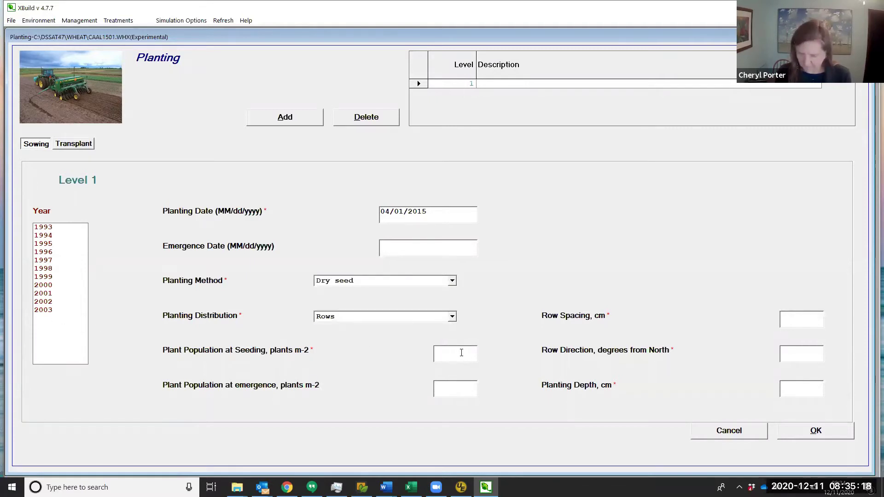
{"action": "type", "text": "200"}
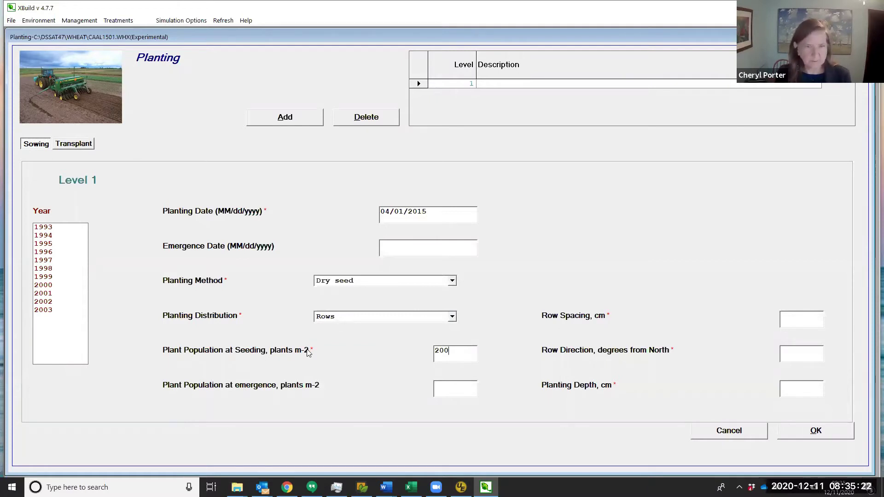
{"action": "left_click", "coordinate": [445, 385]}
{"action": "type", "text": "200"}
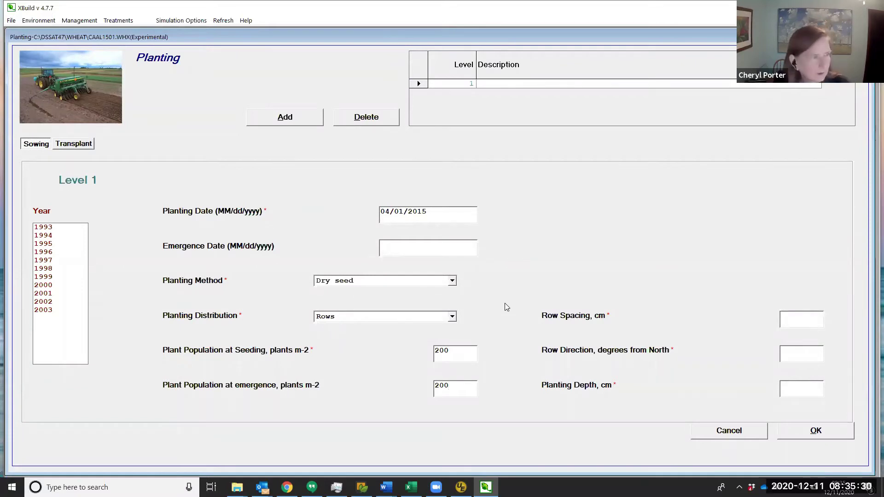
Set the row spacing to 16 cm, the row direction to 0 degrees from North and the planting depth to 4 cm
{"action": "left_click", "coordinate": [804, 319]}
{"action": "type", "text": "16"}
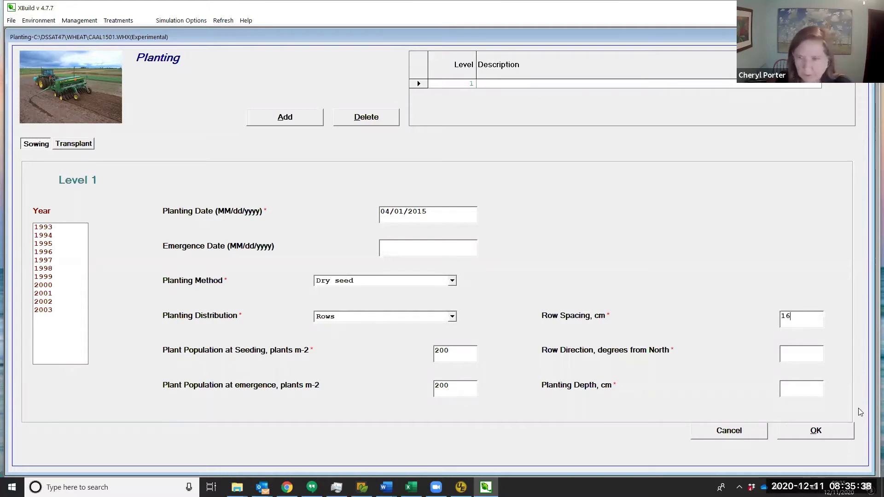
{"action": "type", "text": "0"}
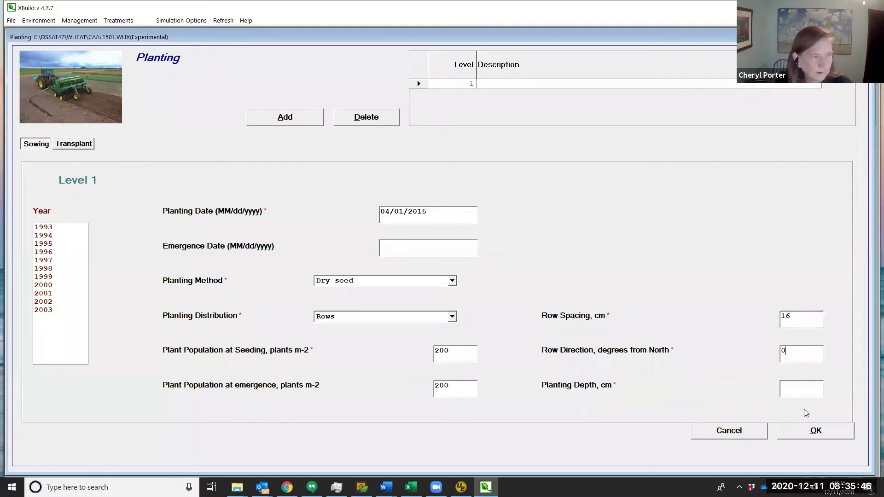
{"action": "left_click", "coordinate": [790, 389]}
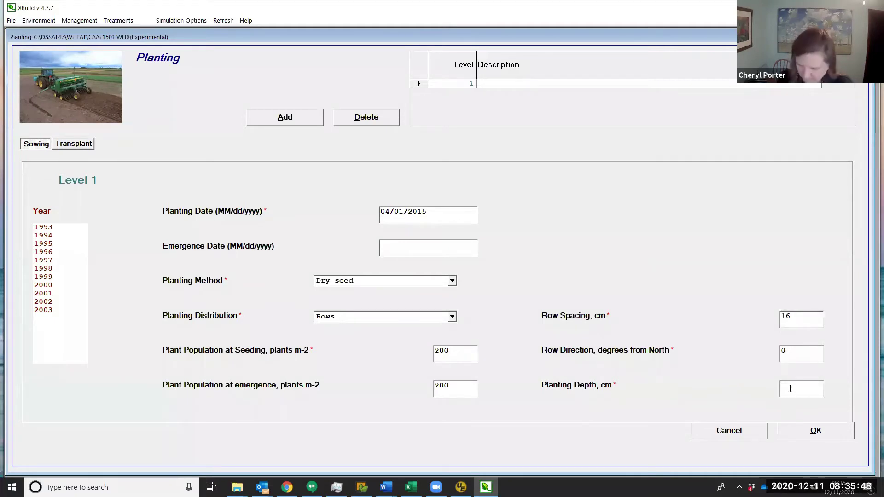
{"action": "type", "text": "4"}
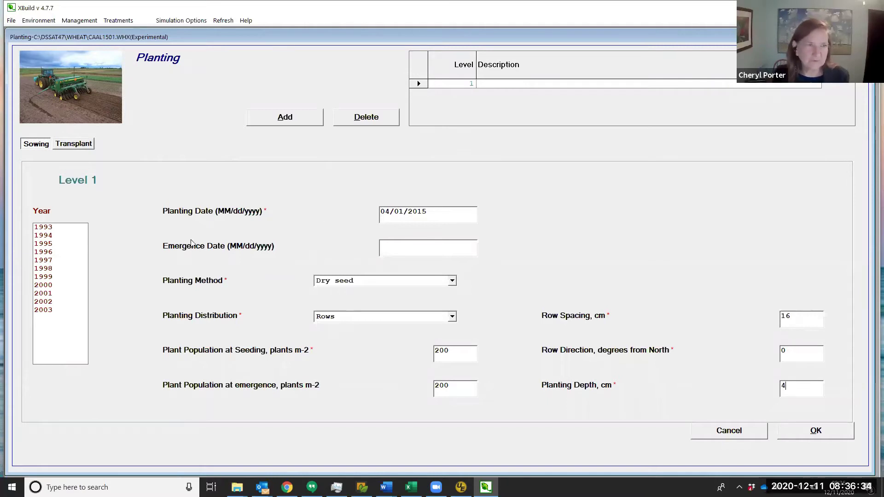
Describe planting level 1 as "April 1, 2015"
{"action": "mouse_move", "coordinate": [56, 231]}
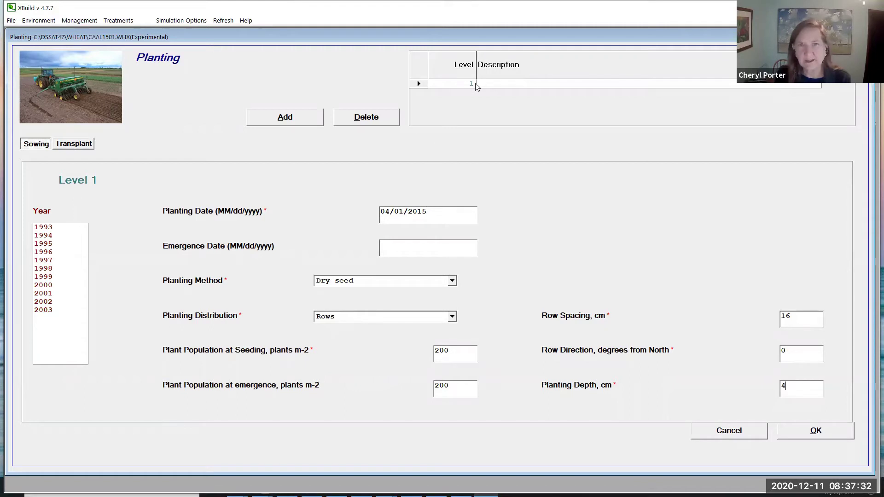
{"action": "left_click", "coordinate": [491, 86]}
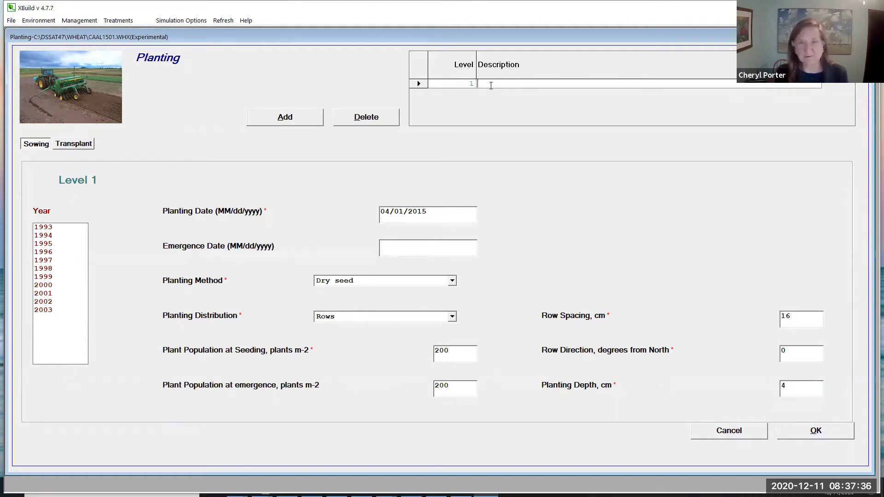
{"action": "type", "text": "April 1, "}
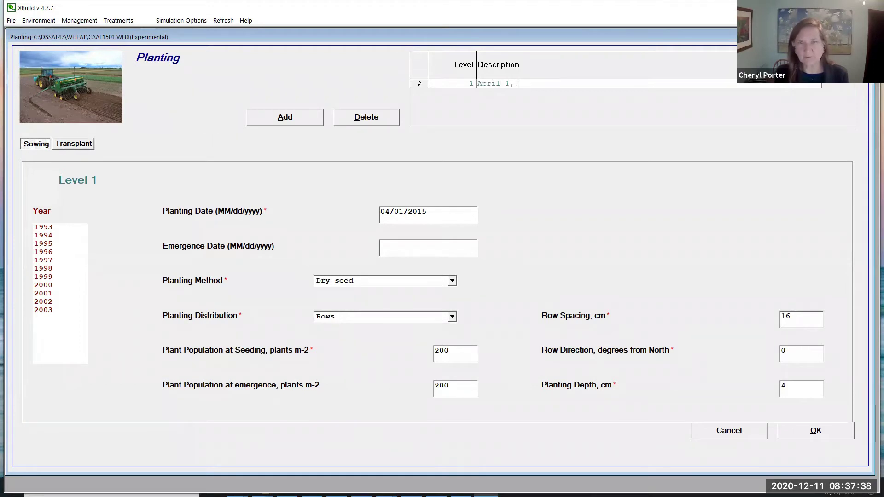
{"action": "type", "text": "2015"}
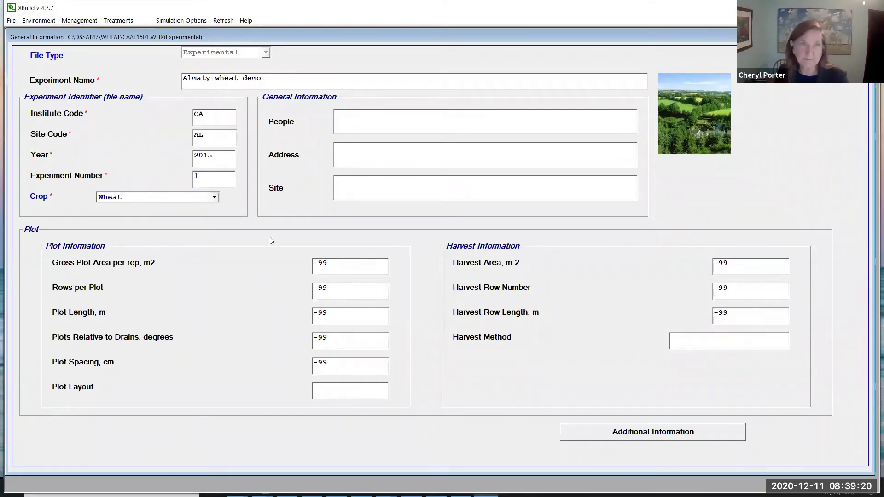
Open the simulation options and set the level 1 simulation start date to 02/15/2015
{"action": "left_click", "coordinate": [175, 20]}
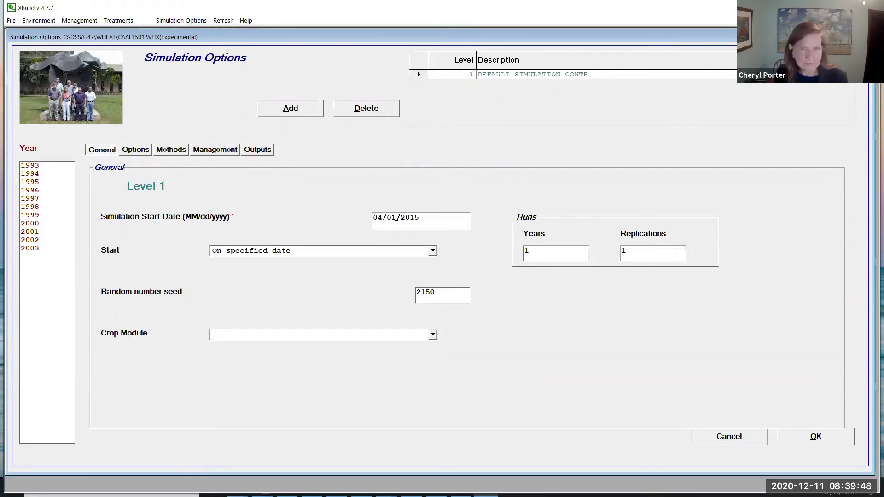
{"action": "left_click_drag", "start_coordinate": [397, 217], "coordinate": [369, 213]}
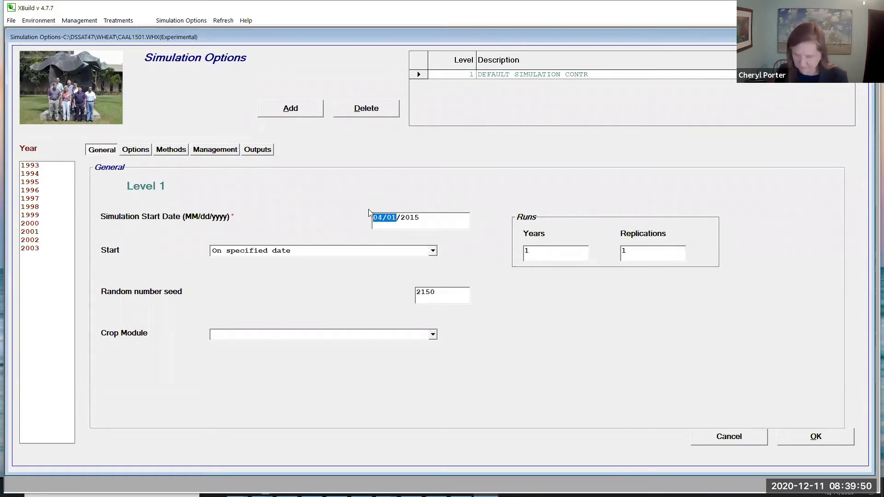
{"action": "type", "text": "0215"}
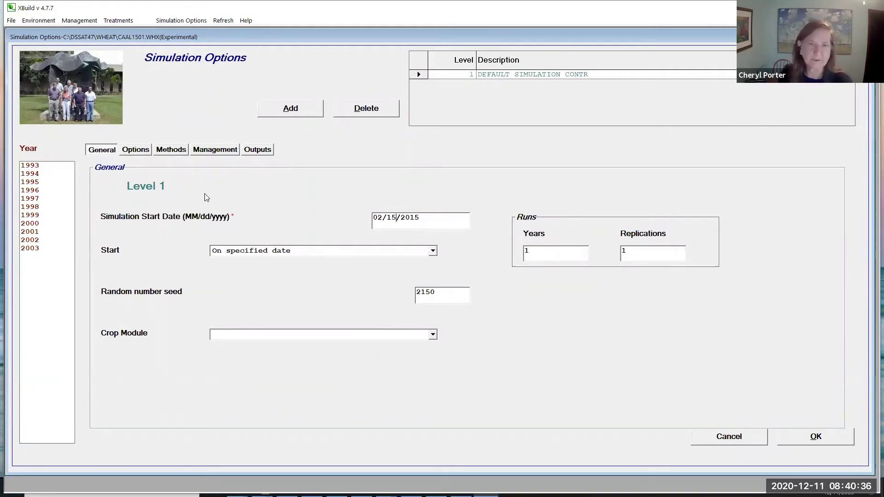
Set the Water, Nitrogen and Symbiosis simulation options for level 1 to No
{"action": "left_click", "coordinate": [139, 152]}
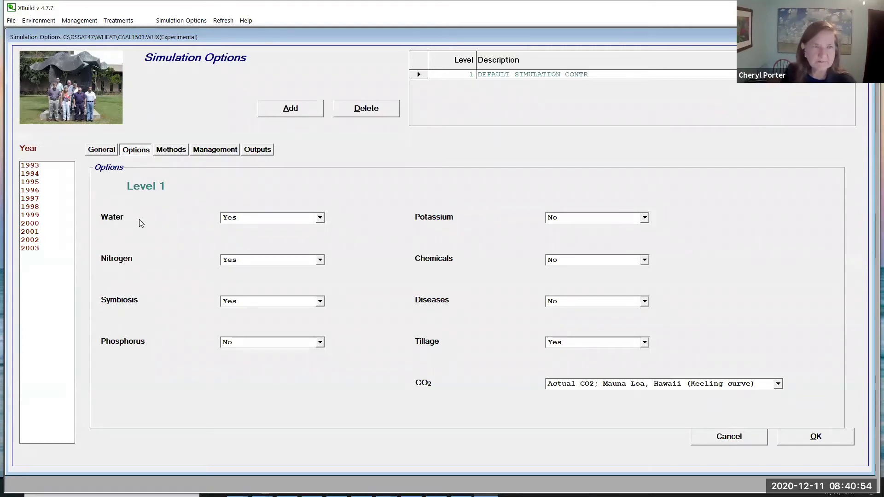
{"action": "left_click", "coordinate": [320, 218]}
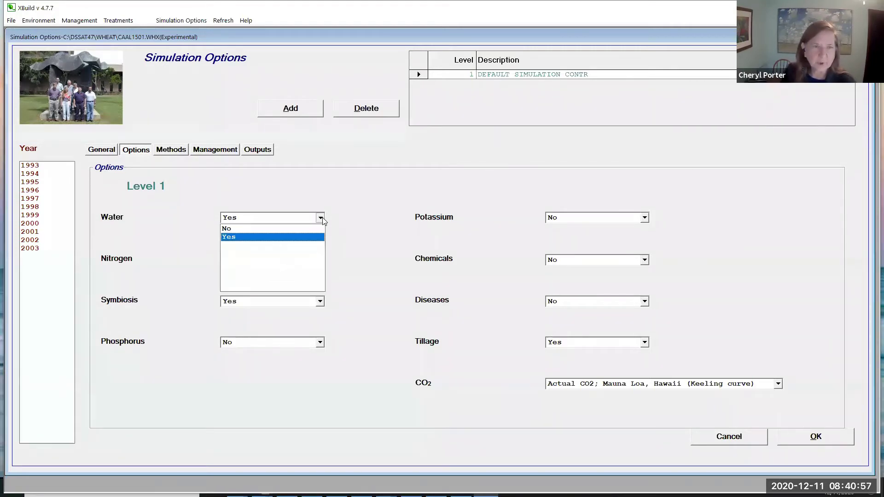
{"action": "left_click", "coordinate": [279, 229]}
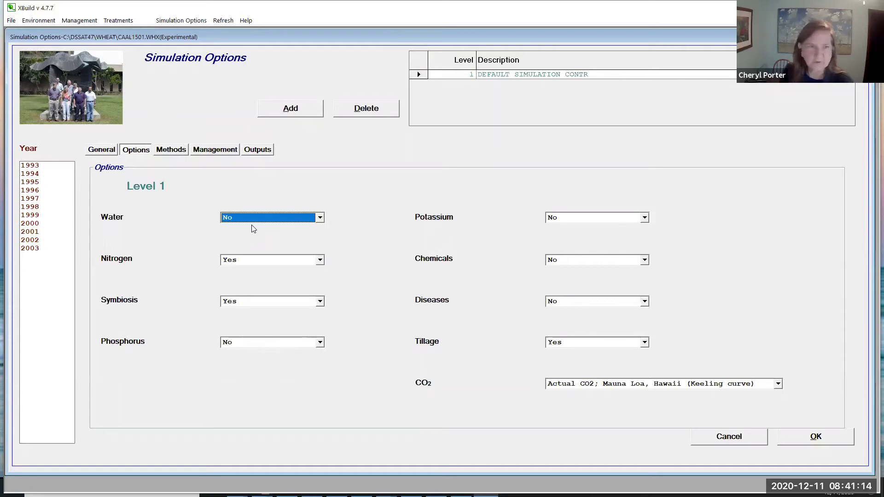
{"action": "left_click", "coordinate": [320, 260]}
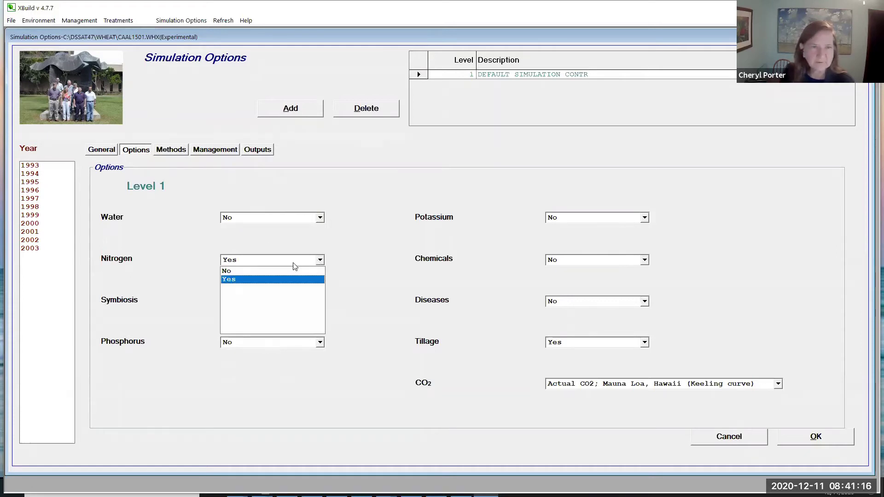
{"action": "left_click", "coordinate": [270, 271]}
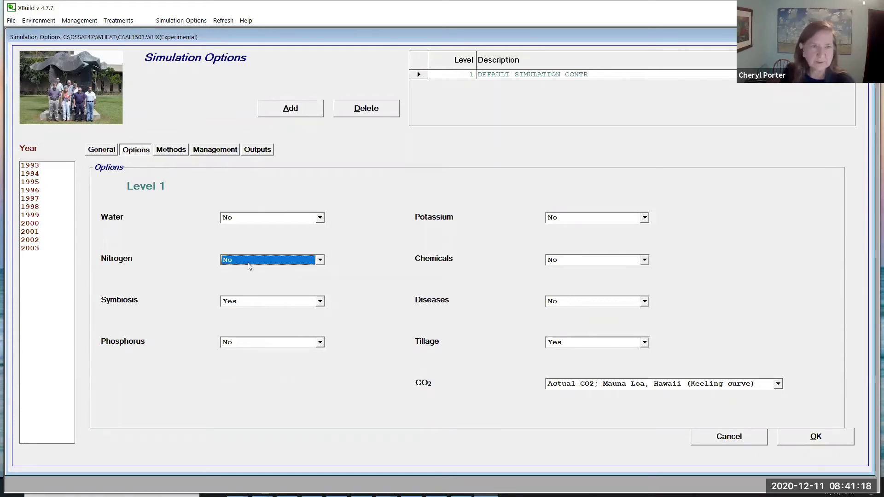
{"action": "left_click", "coordinate": [320, 301]}
{"action": "left_click", "coordinate": [270, 313]}
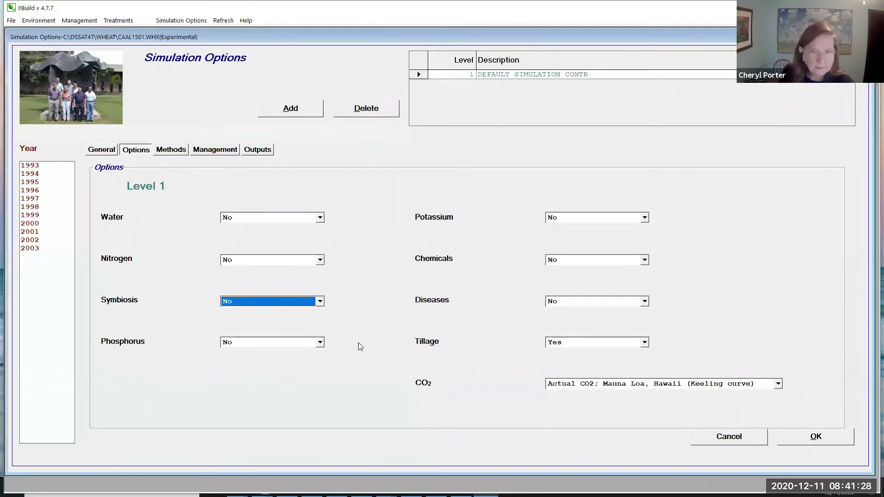
Set the level 1 Tillage option to No and CO2 to "Actual CO2; Mauna Loa, Hawaii (Keeling curve)"
{"action": "left_click", "coordinate": [644, 343]}
{"action": "left_click", "coordinate": [598, 353]}
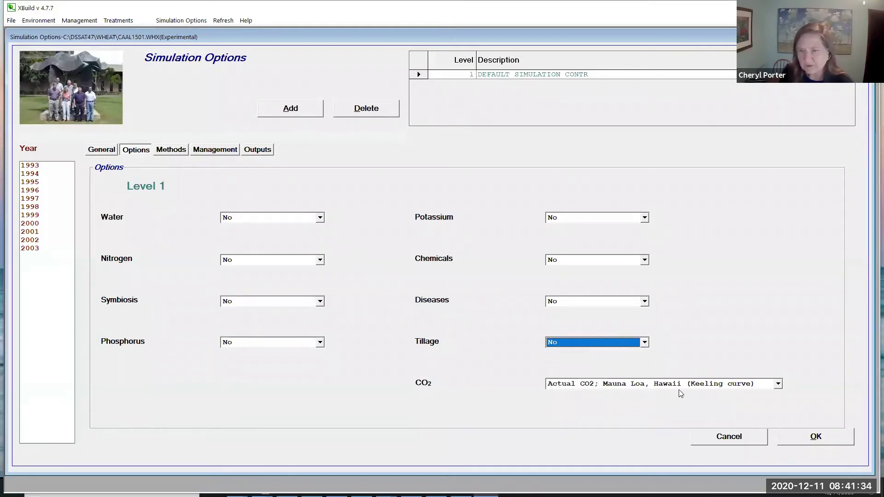
{"action": "left_click", "coordinate": [778, 385]}
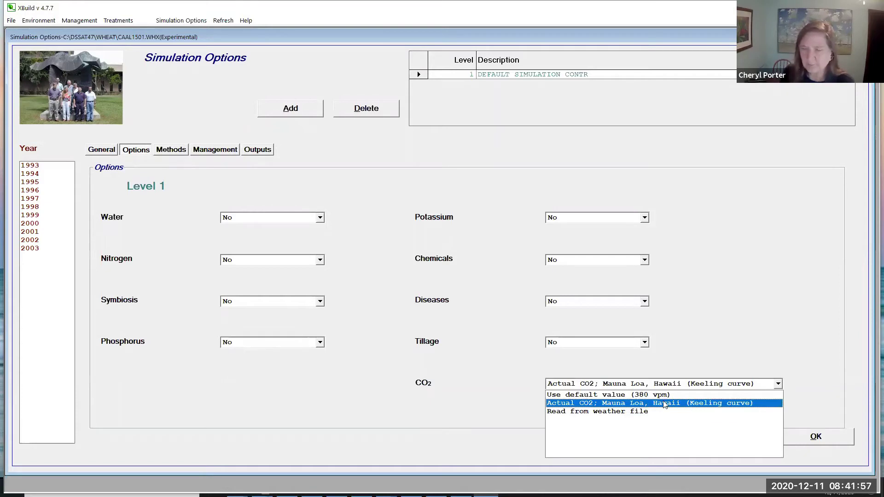
{"action": "left_click", "coordinate": [636, 403]}
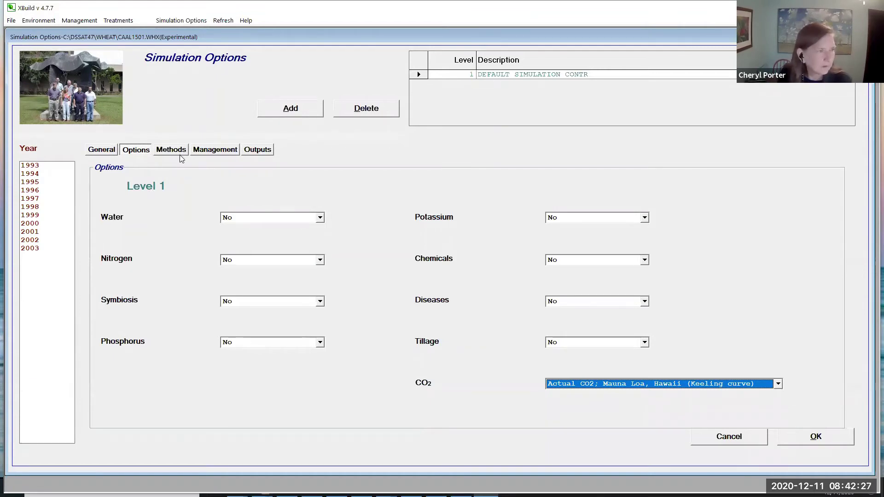
In the level 1 output settings, set the Water, Nitrogen and Phosphorus details to No and Verbose to Normal output
{"action": "left_click", "coordinate": [258, 151]}
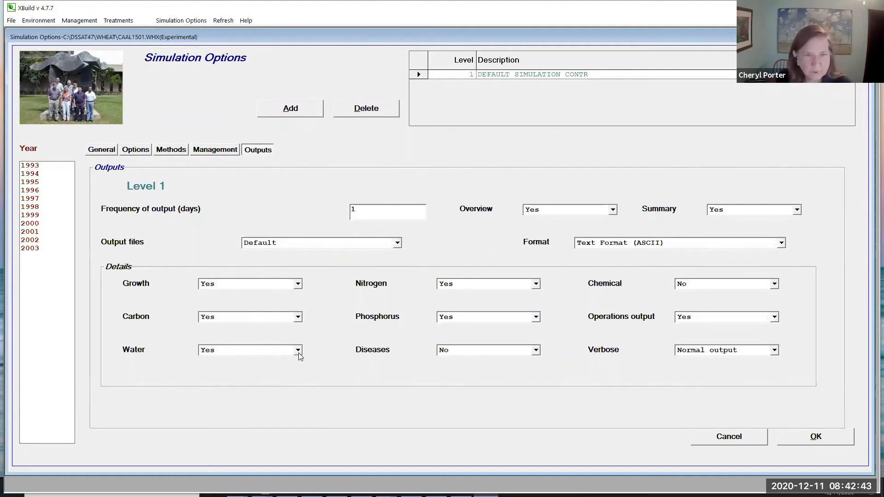
{"action": "left_click", "coordinate": [256, 351]}
{"action": "left_click", "coordinate": [204, 362]}
{"action": "left_click", "coordinate": [488, 284]}
{"action": "left_click", "coordinate": [445, 295]}
{"action": "left_click", "coordinate": [488, 317]}
{"action": "left_click", "coordinate": [493, 328]}
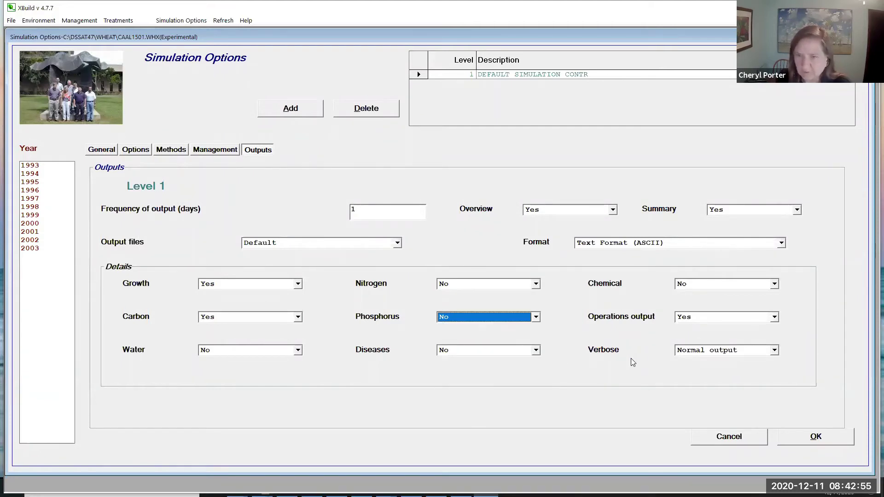
{"action": "left_click", "coordinate": [774, 350]}
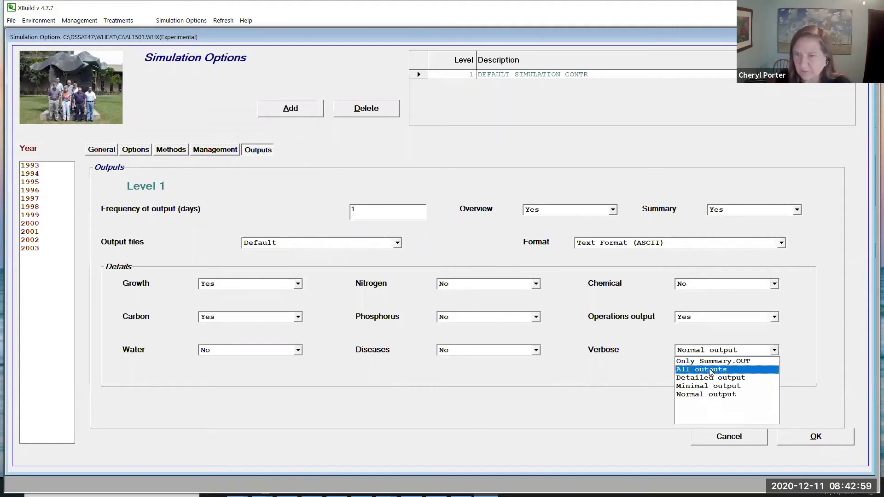
{"action": "left_click", "coordinate": [706, 395]}
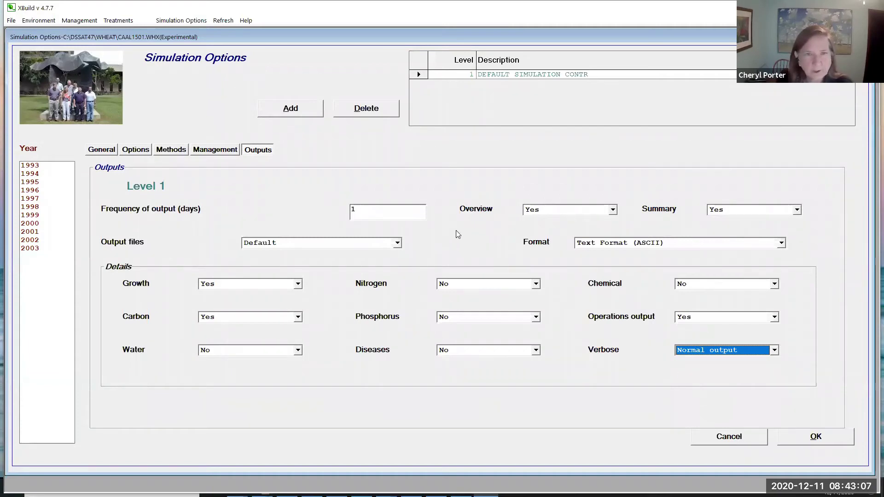
Try an output frequency of 10 days and set it back to 1 day
{"action": "left_click", "coordinate": [365, 210]}
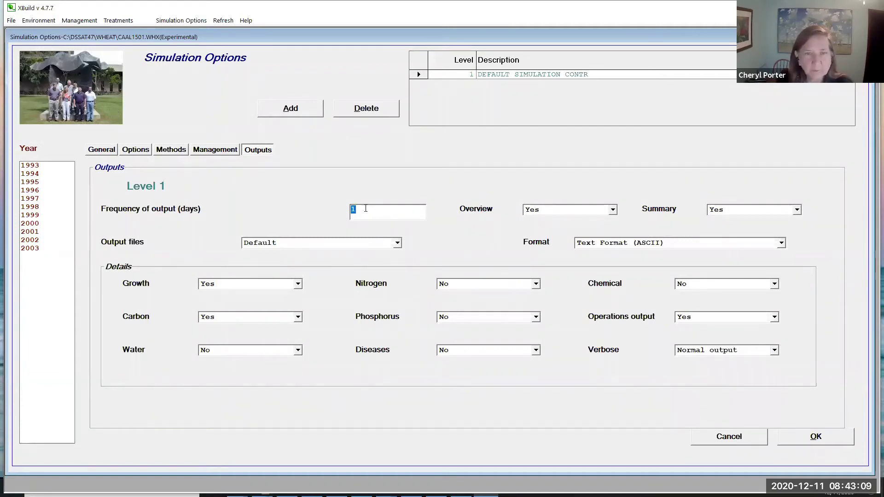
{"action": "key", "text": "shift+Home"}
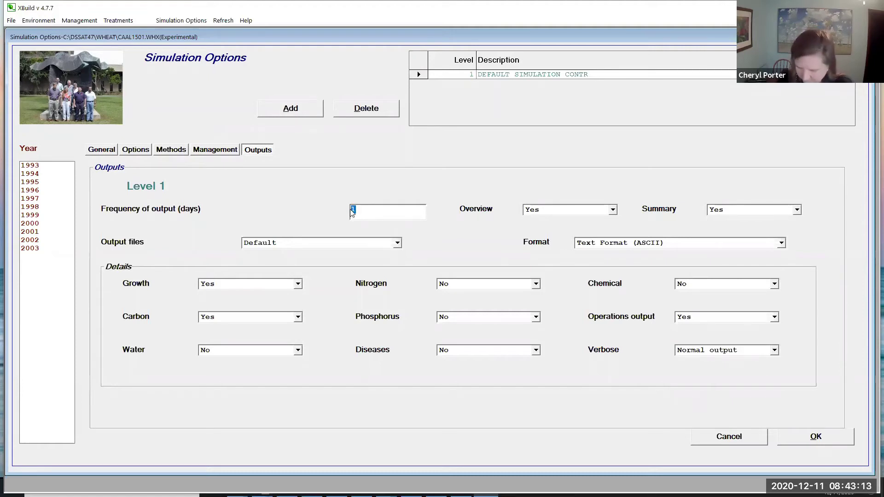
{"action": "type", "text": "10"}
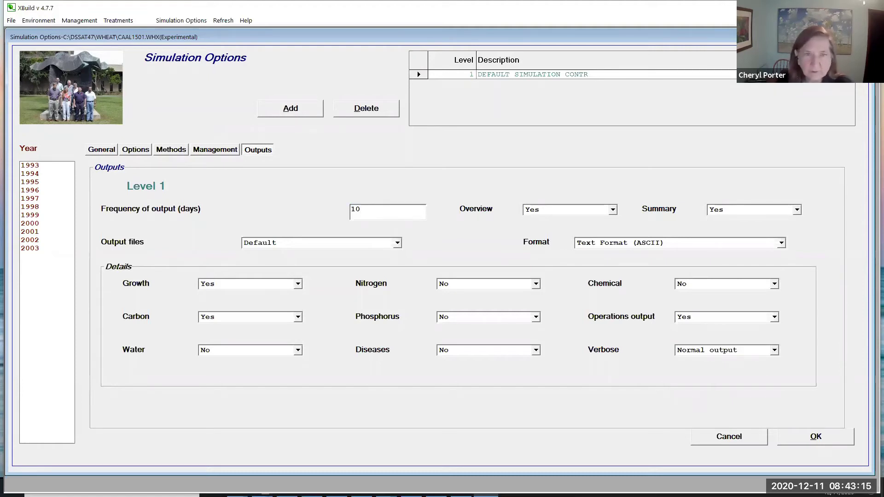
{"action": "left_click_drag", "start_coordinate": [364, 209], "coordinate": [335, 214]}
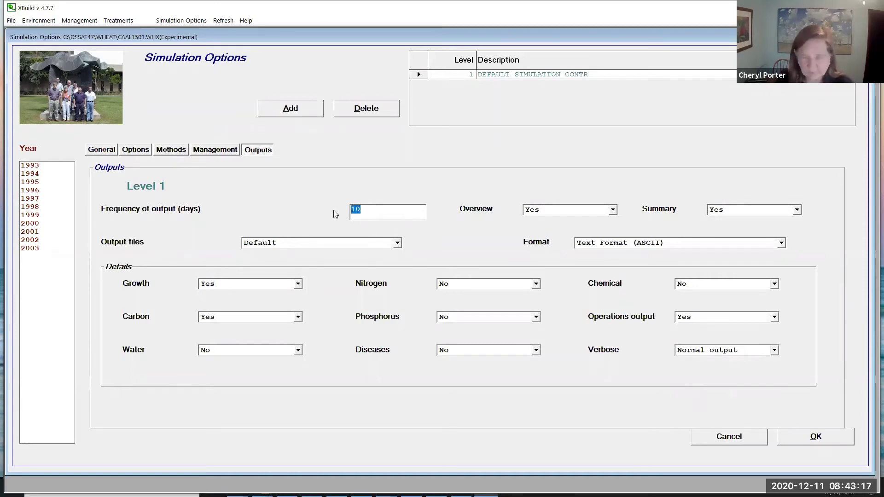
{"action": "type", "text": "1"}
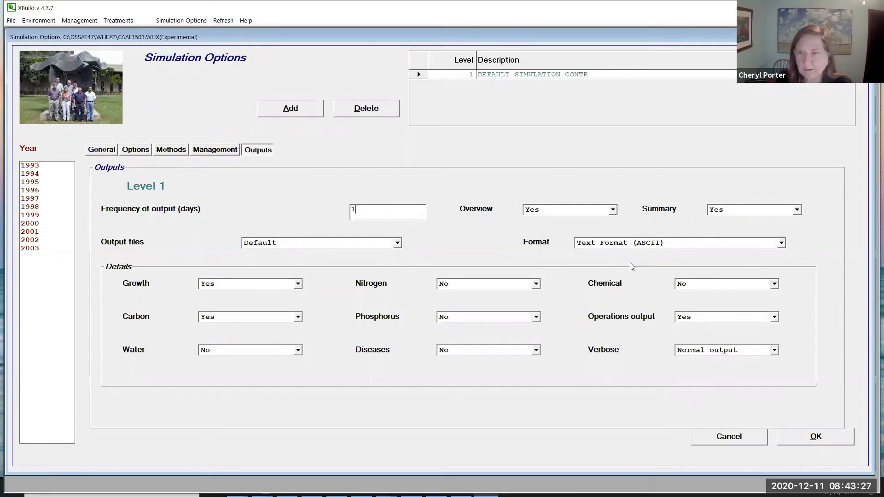
Choose Text Format (ASCII) as the output format and accept the simulation options
{"action": "left_click", "coordinate": [781, 243]}
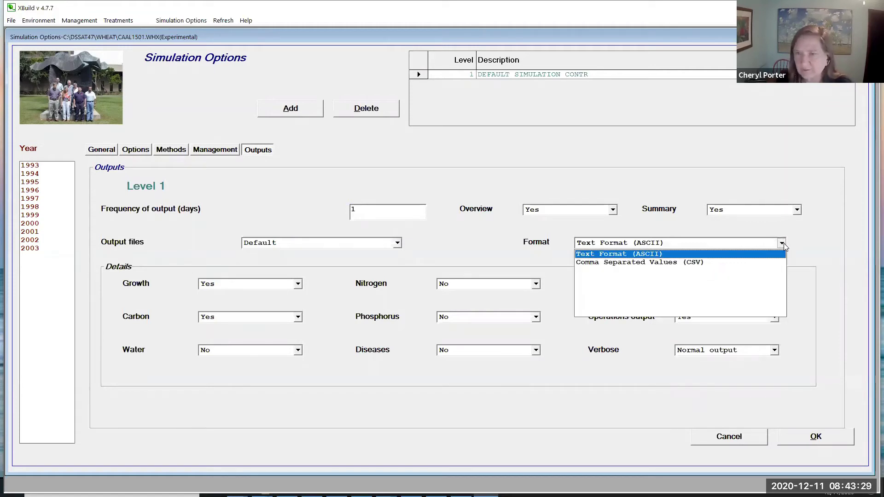
{"action": "left_click", "coordinate": [633, 254]}
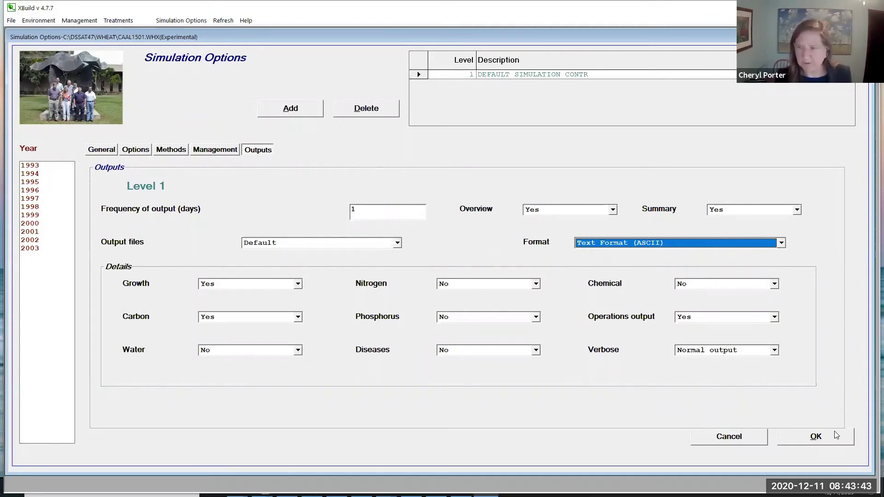
{"action": "left_click", "coordinate": [819, 438]}
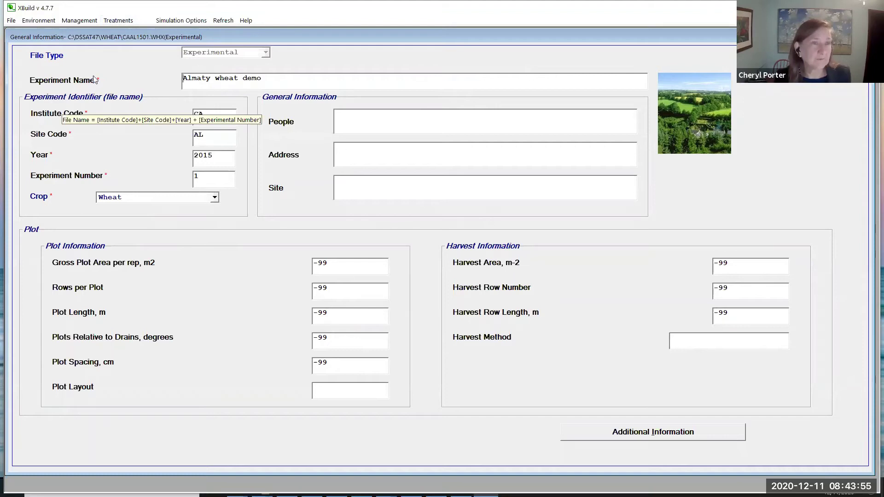
Save the experiment file as CAAL1501.WHX and refresh its data
{"action": "left_click", "coordinate": [42, 22]}
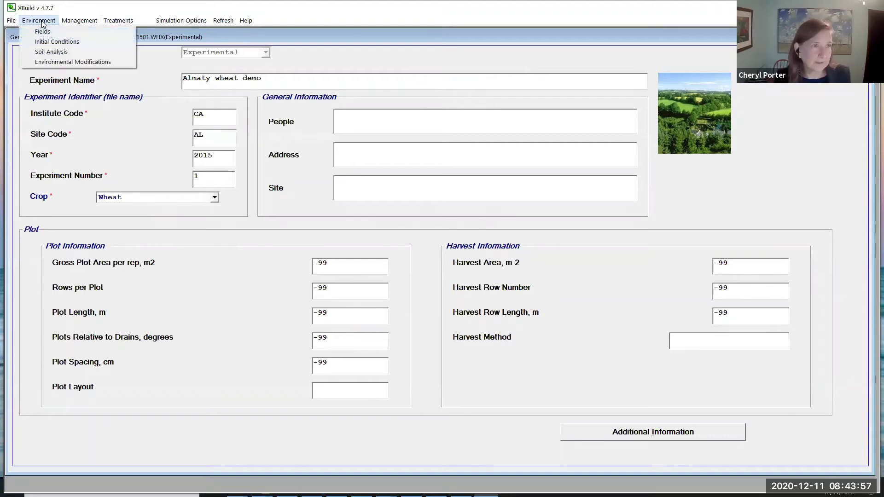
{"action": "left_click", "coordinate": [432, 73]}
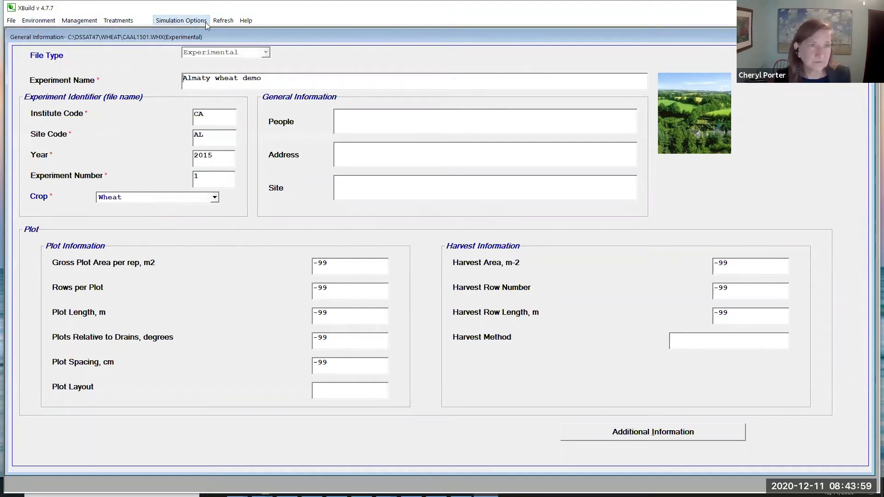
{"action": "left_click", "coordinate": [42, 21]}
{"action": "mouse_move", "coordinate": [10, 21]}
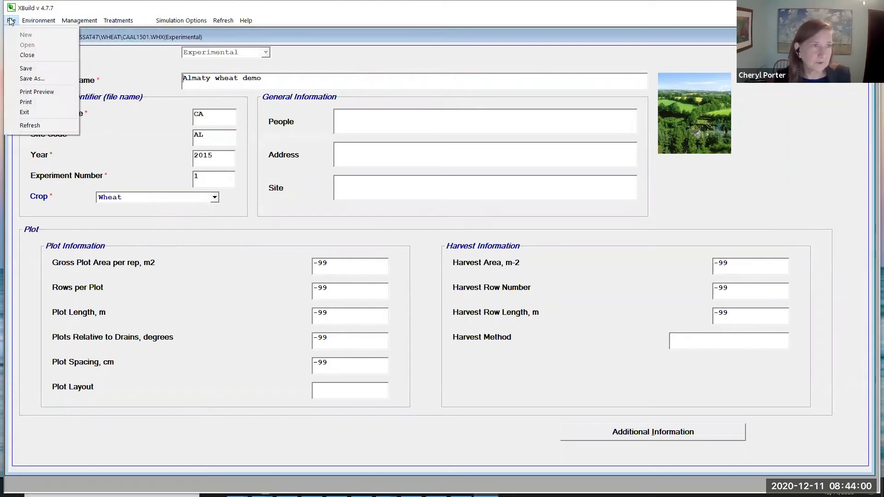
{"action": "left_click", "coordinate": [31, 67]}
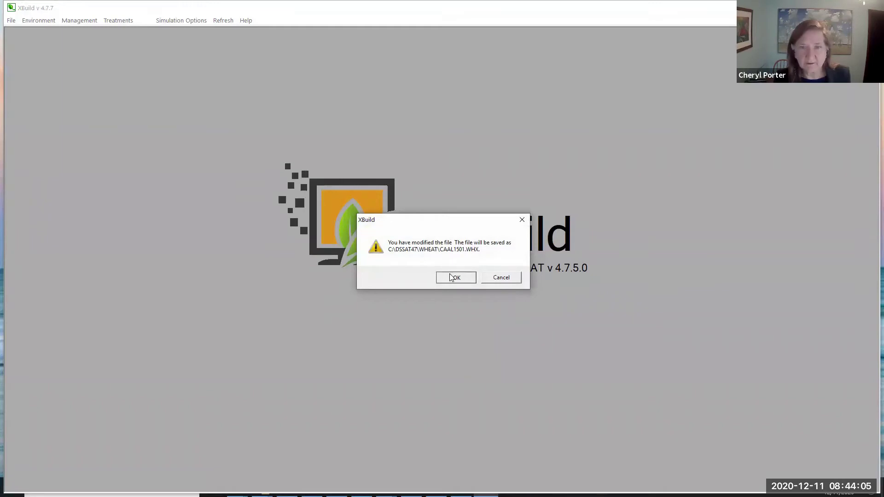
{"action": "left_click", "coordinate": [449, 276]}
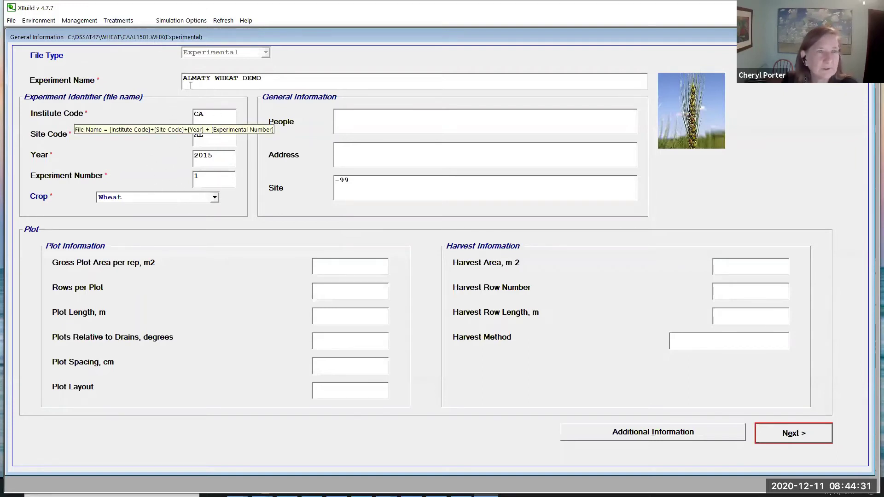
{"action": "left_click", "coordinate": [224, 21]}
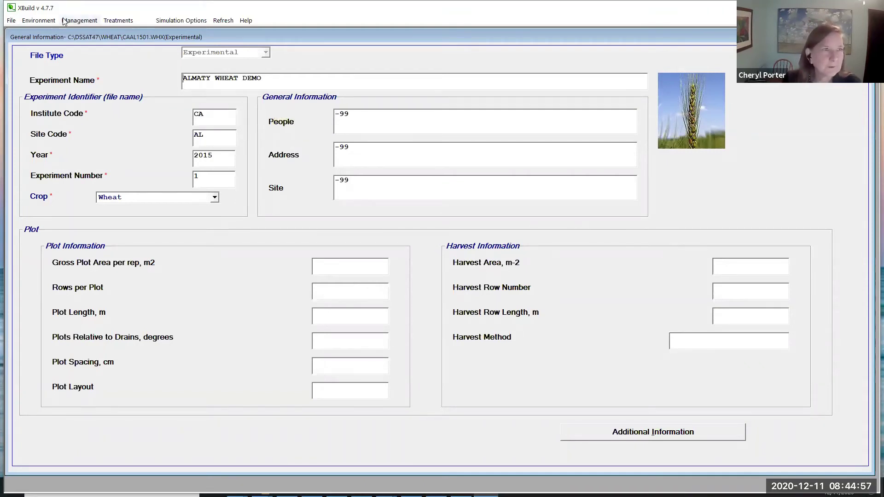
Set the weather station of field level 1 to "Almaty, Kazakhstan"
{"action": "left_click", "coordinate": [41, 21]}
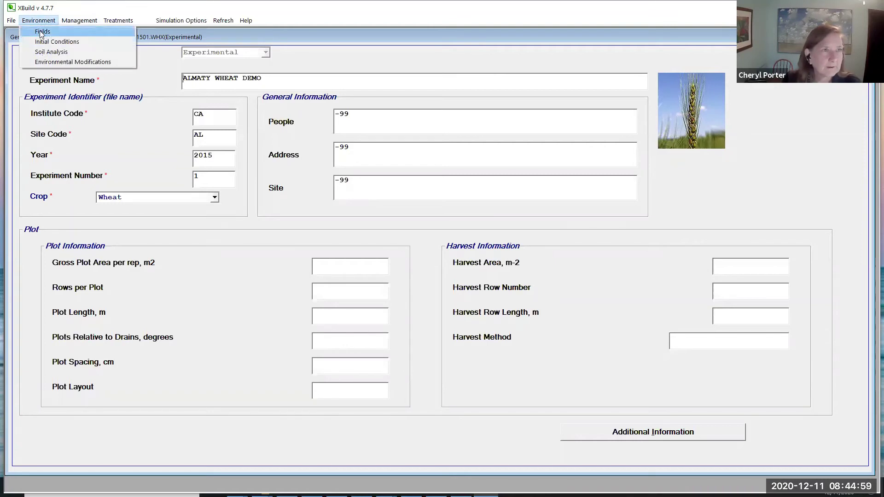
{"action": "left_click", "coordinate": [42, 31]}
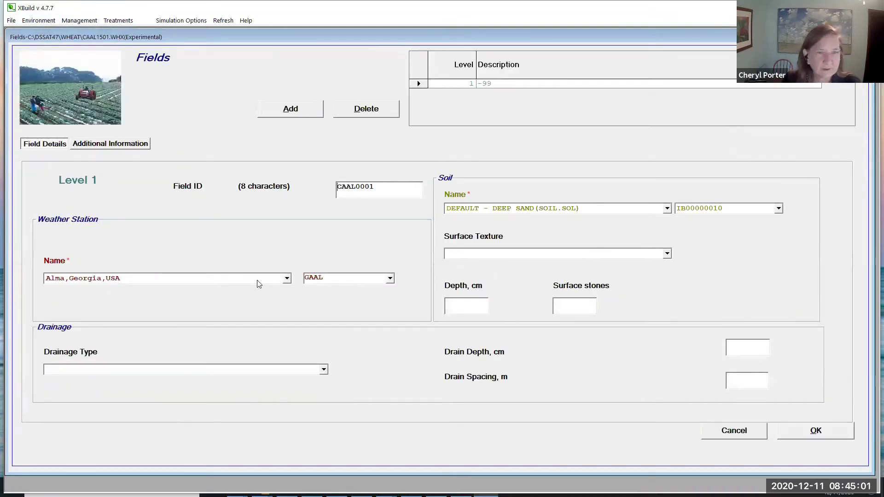
{"action": "left_click", "coordinate": [287, 278]}
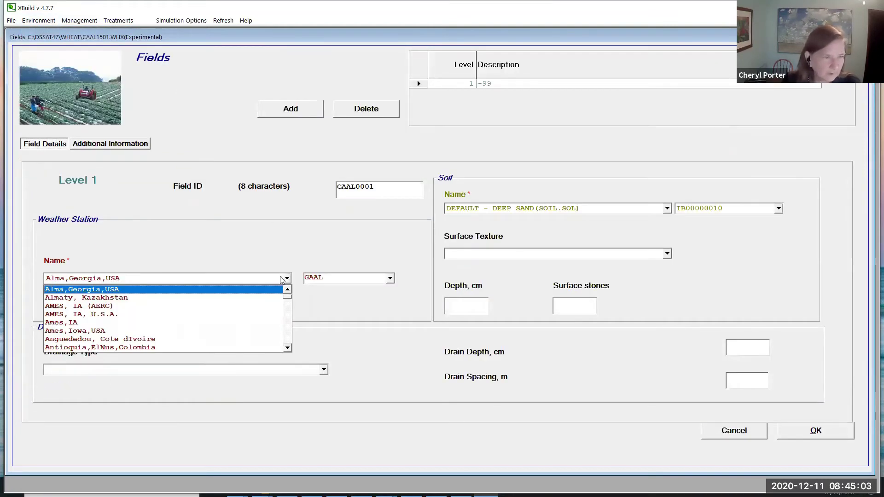
{"action": "left_click", "coordinate": [56, 300]}
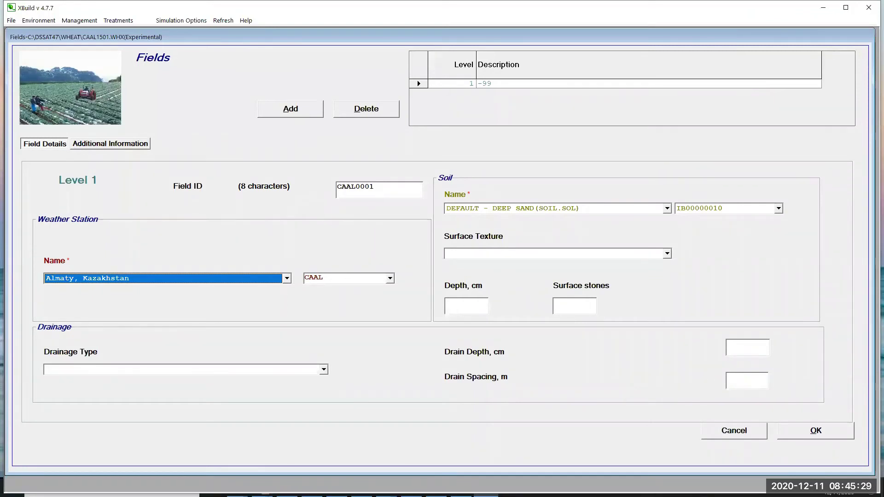
Switch to File Explorer to locate CAAL1501.WTH in the DSSAT47 Weather folder, and return to XBuild to accept the field settings
{"action": "key", "text": "alt+Tab"}
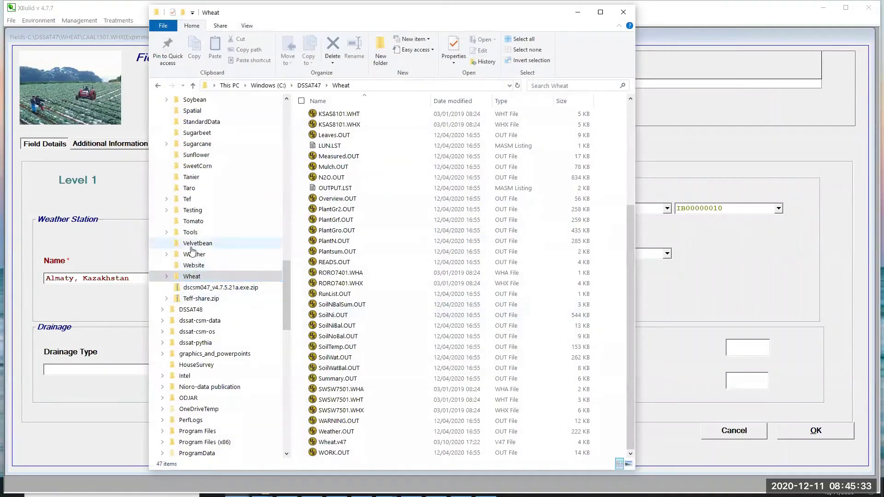
{"action": "left_click", "coordinate": [193, 253]}
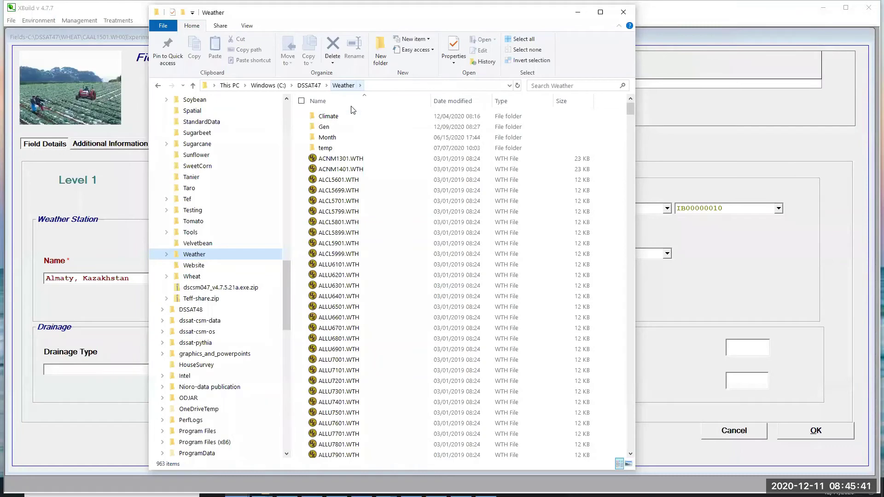
{"action": "left_click_drag", "start_coordinate": [631, 109], "coordinate": [631, 139]}
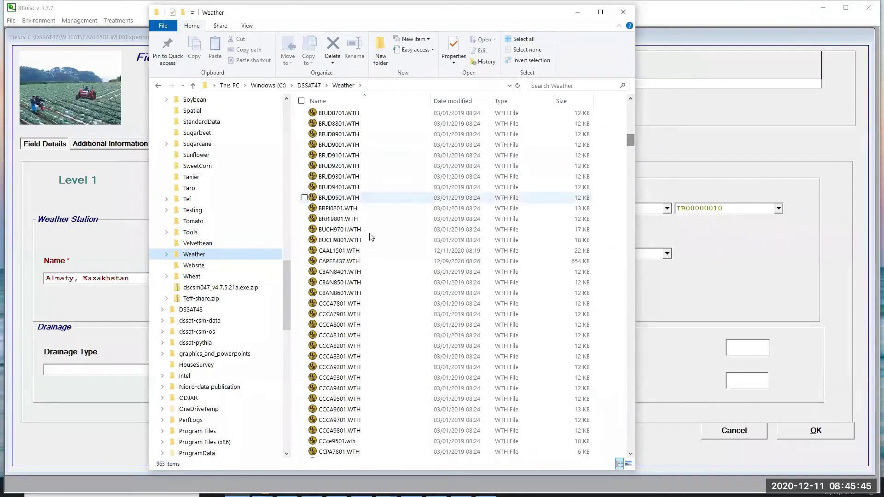
{"action": "left_click", "coordinate": [340, 252]}
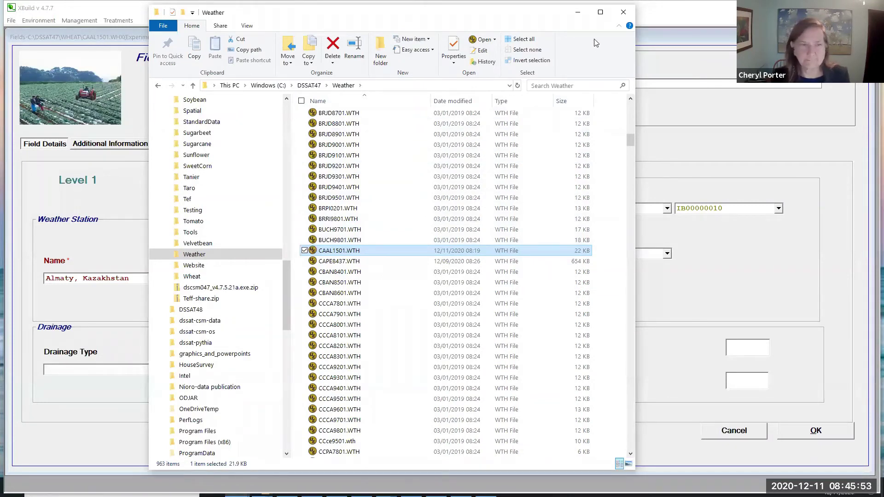
{"action": "left_click", "coordinate": [578, 14]}
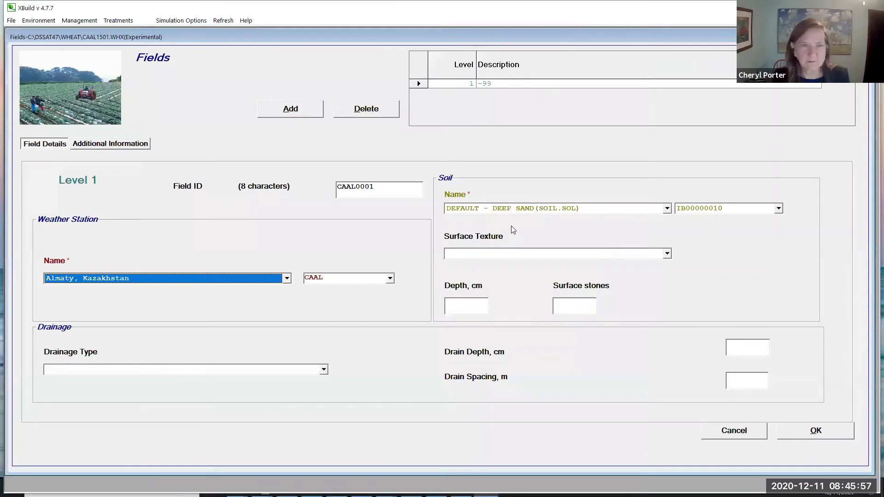
{"action": "left_click", "coordinate": [817, 432]}
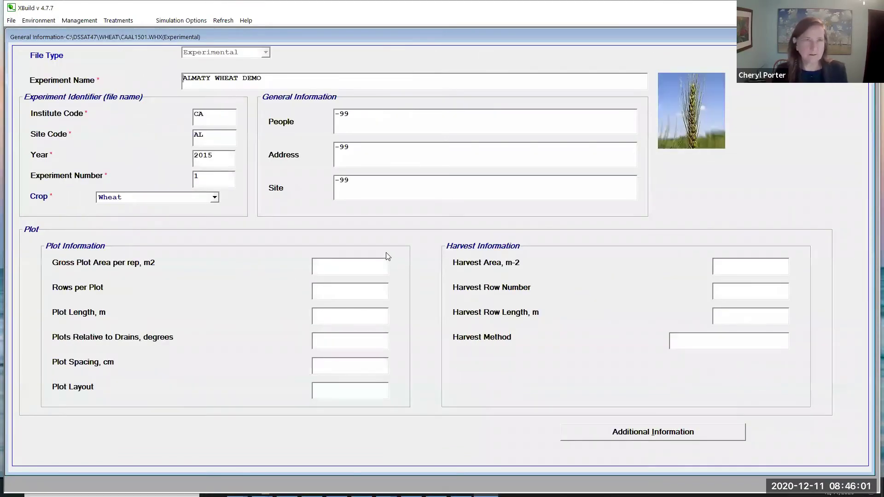
Set the description of treatment level 1 to "Almaty potential prod" and accept the treatments
{"action": "left_click", "coordinate": [119, 21]}
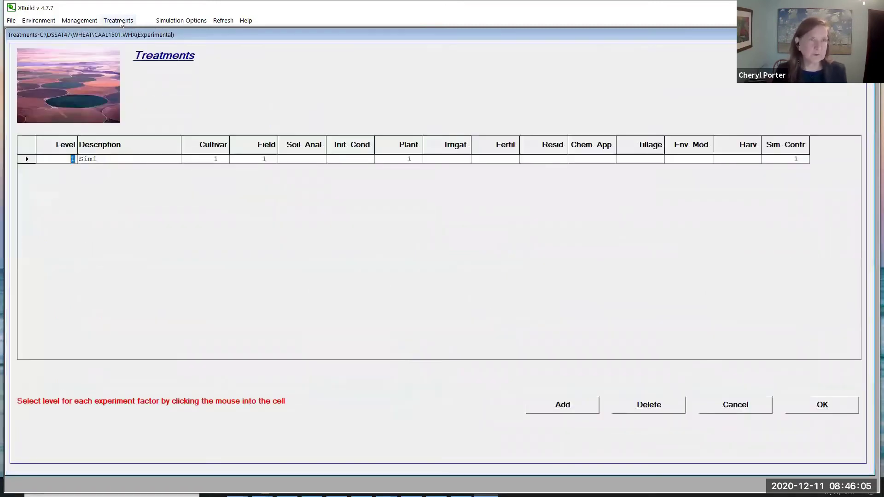
{"action": "left_click", "coordinate": [108, 162]}
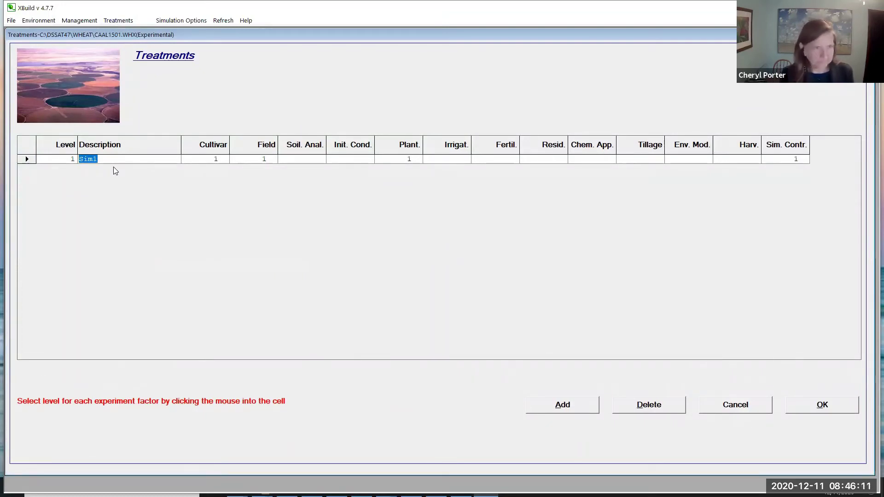
{"action": "type", "text": "A"}
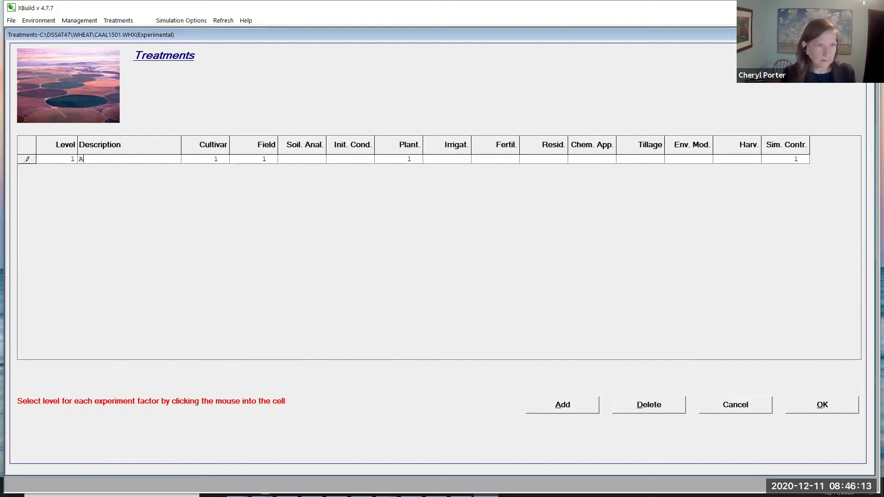
{"action": "type", "text": "lmaty po"}
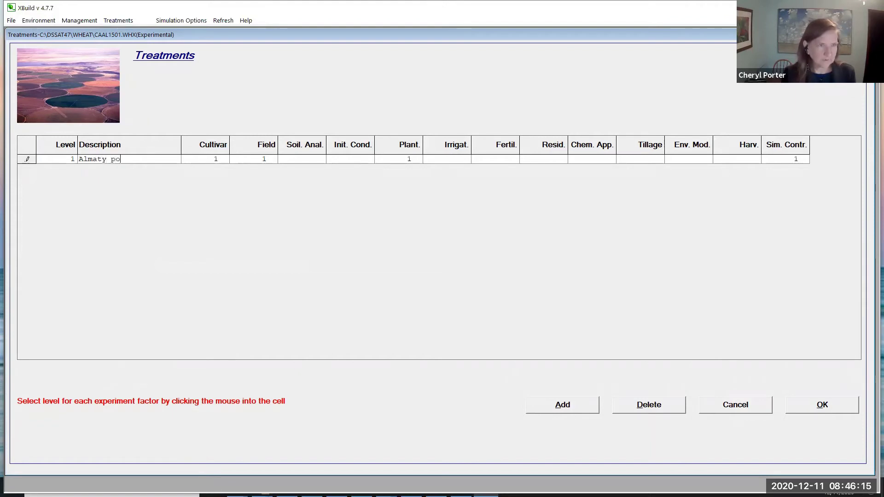
{"action": "type", "text": "tential prod"}
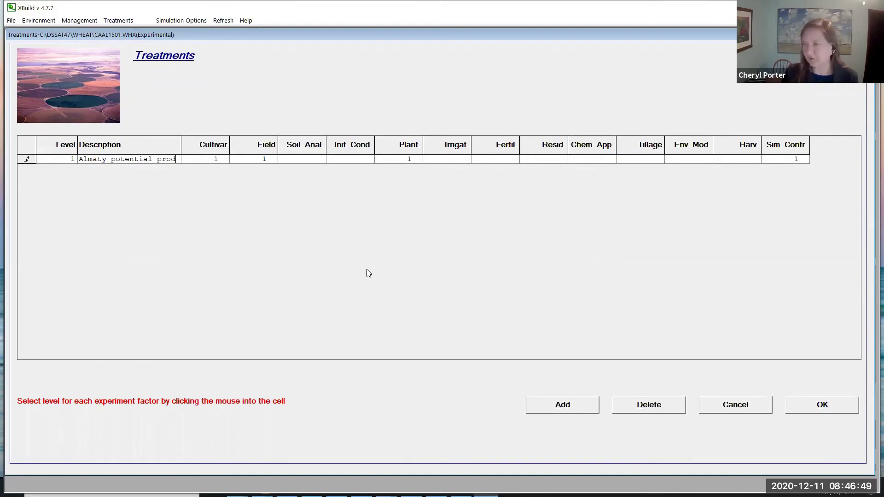
{"action": "left_click", "coordinate": [822, 405]}
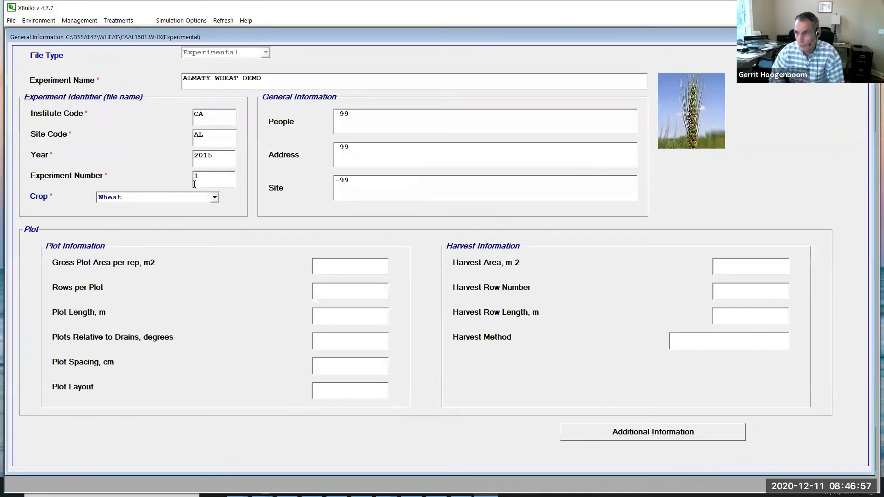
Save the experiment file CAAL1501.WHX and close XBuild to return to the main DSSAT window
{"action": "left_click", "coordinate": [11, 20]}
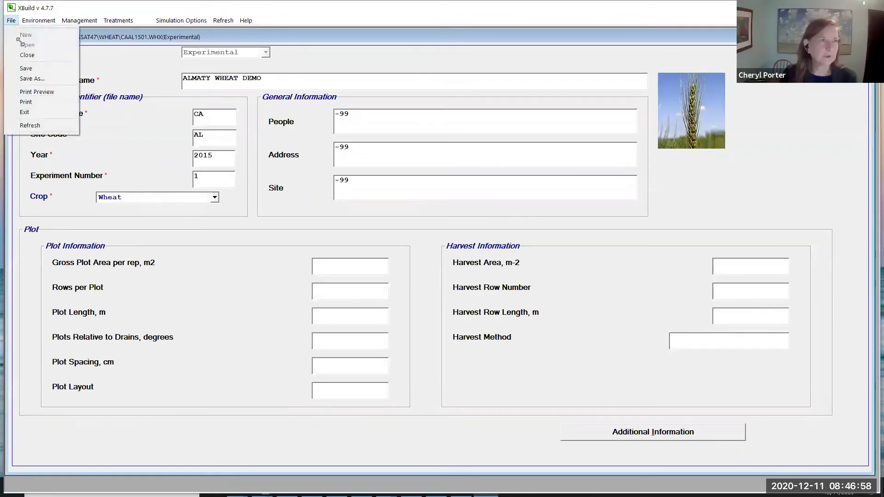
{"action": "left_click", "coordinate": [24, 68]}
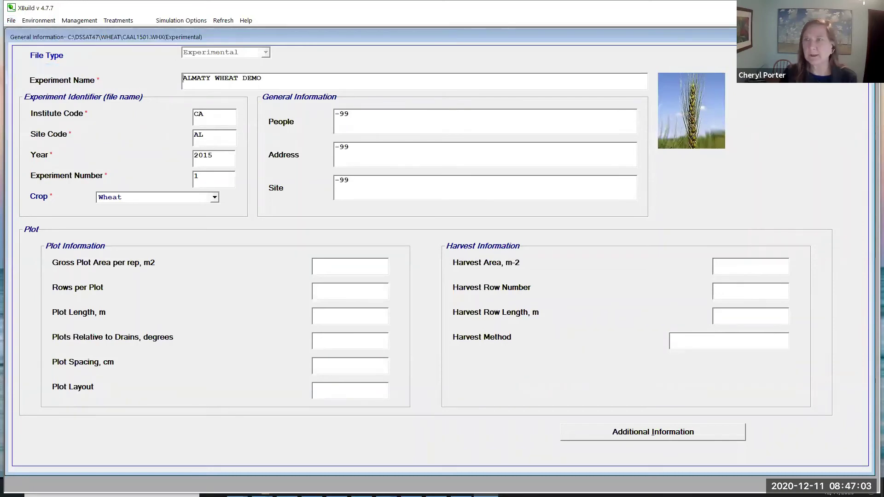
{"action": "key", "text": "alt+F4"}
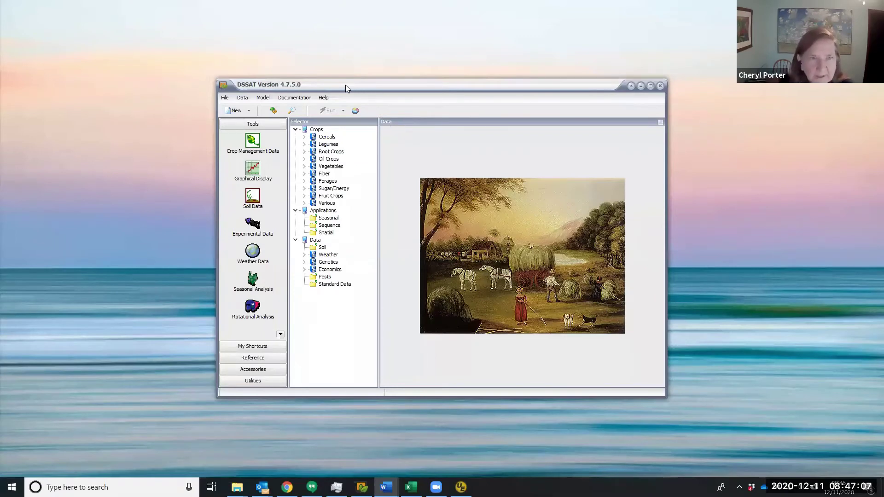
Expand the Cereals crop group and list the Wheat experiments
{"action": "left_click", "coordinate": [313, 130]}
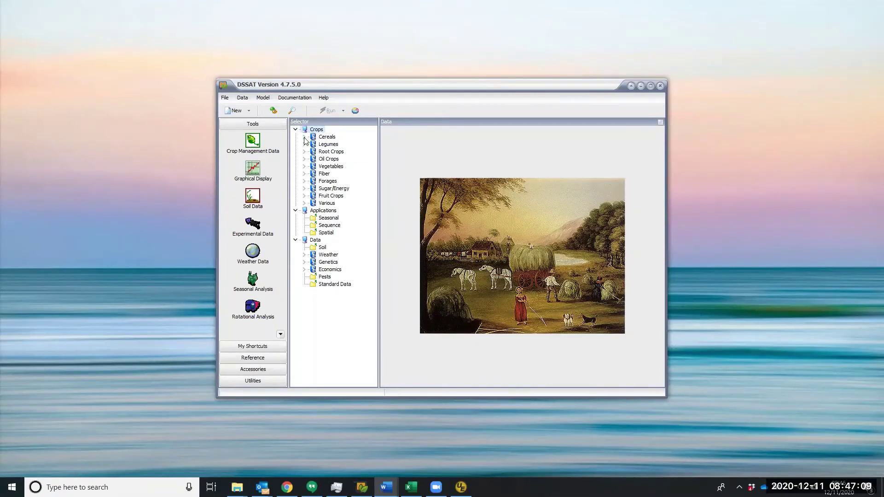
{"action": "left_click", "coordinate": [304, 137]}
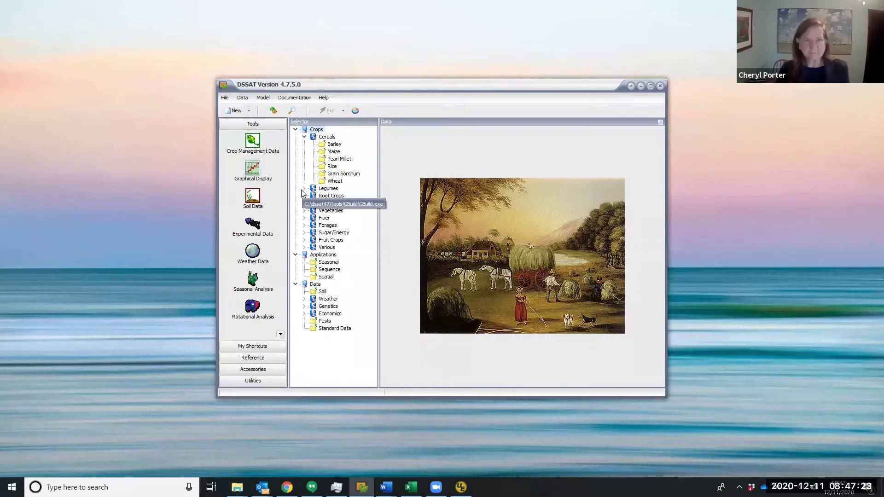
{"action": "left_click", "coordinate": [304, 138]}
{"action": "left_click", "coordinate": [304, 138]}
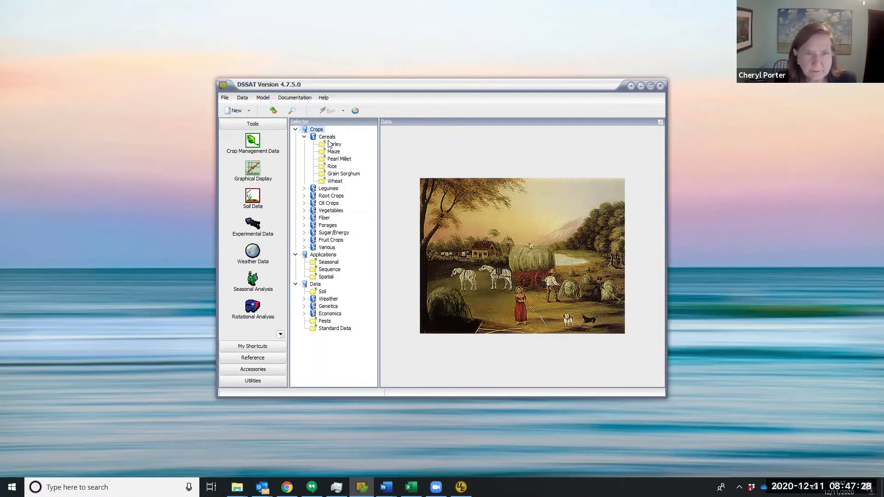
{"action": "left_click", "coordinate": [337, 183]}
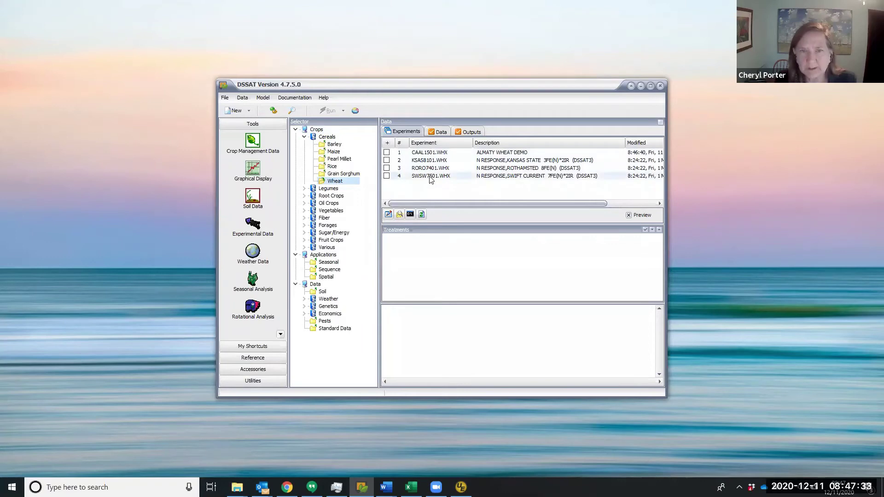
Refresh the wheat experiment list and mark CAAL1501.WHX with its "Almaty potential prod" treatment for simulation
{"action": "left_click", "coordinate": [427, 155]}
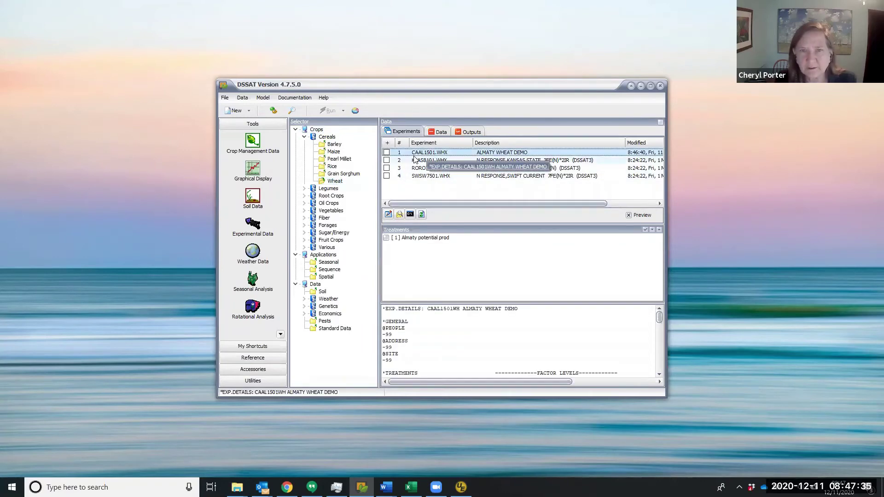
{"action": "double_click", "coordinate": [427, 155]}
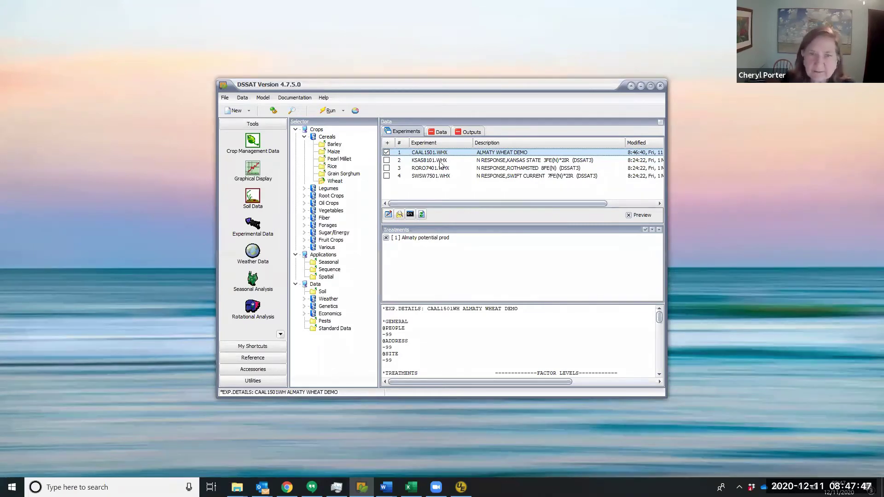
{"action": "left_click", "coordinate": [422, 215]}
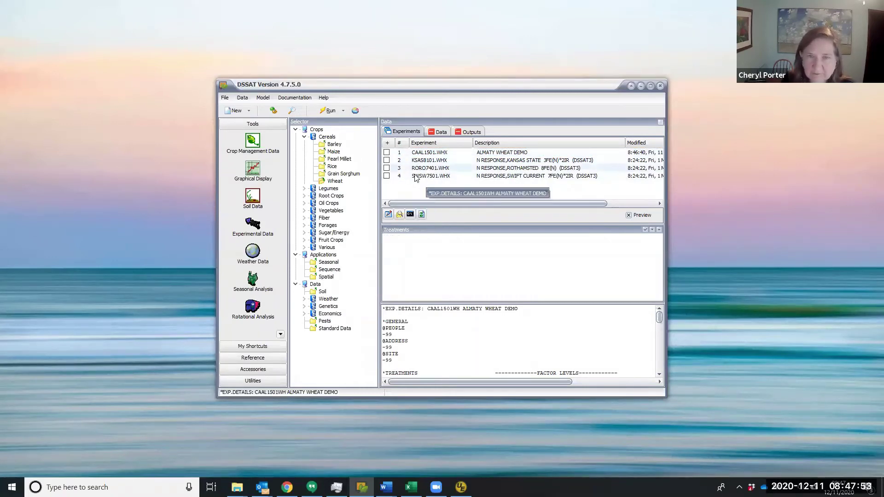
{"action": "left_click", "coordinate": [422, 214]}
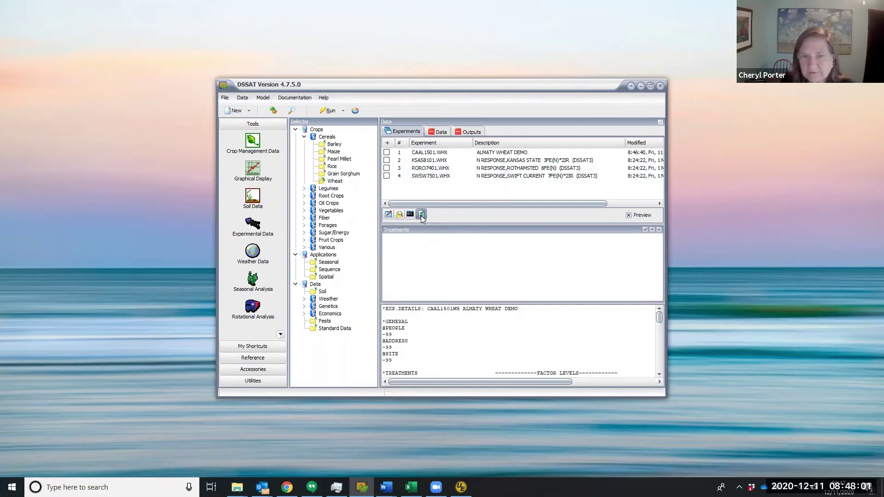
{"action": "left_click", "coordinate": [387, 152]}
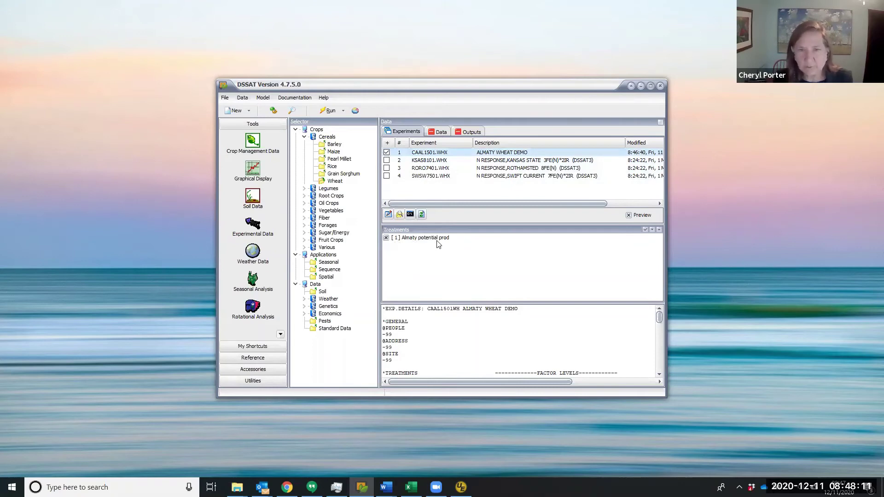
Run the CSCER wheat model for the "Almaty potential prod" treatment and dismiss the completion notice
{"action": "left_click", "coordinate": [328, 111]}
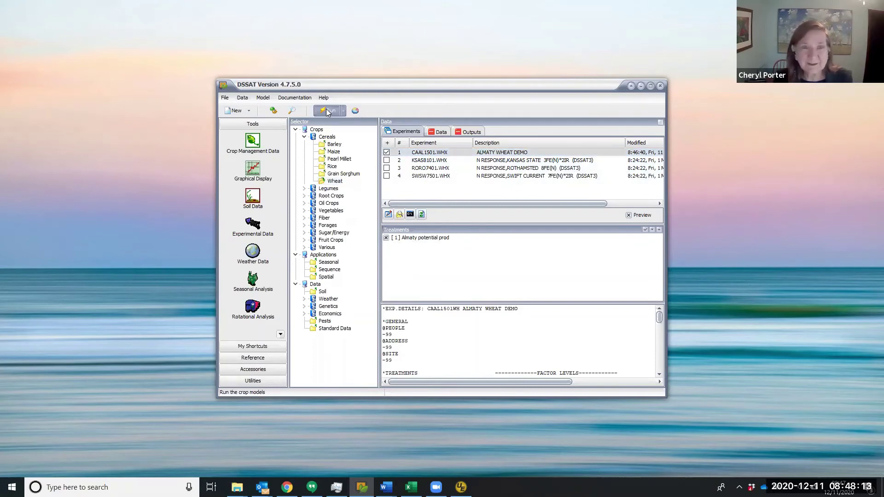
{"action": "left_click", "coordinate": [545, 196]}
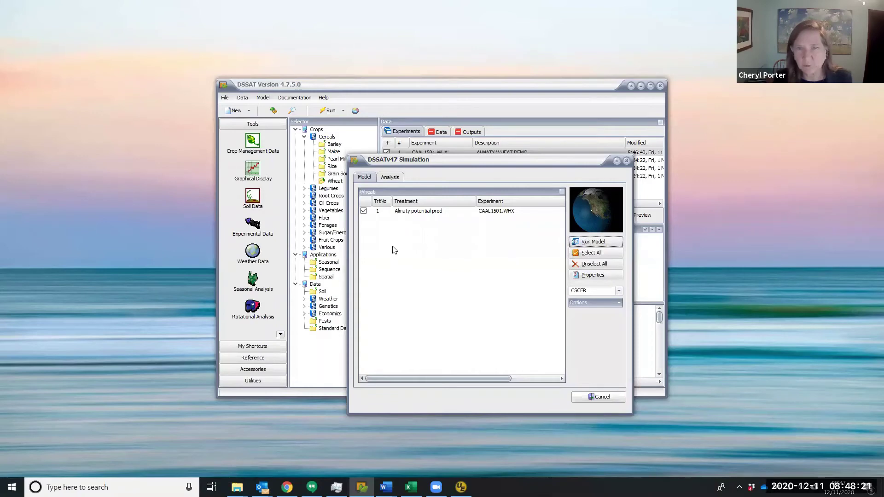
{"action": "left_click", "coordinate": [596, 242]}
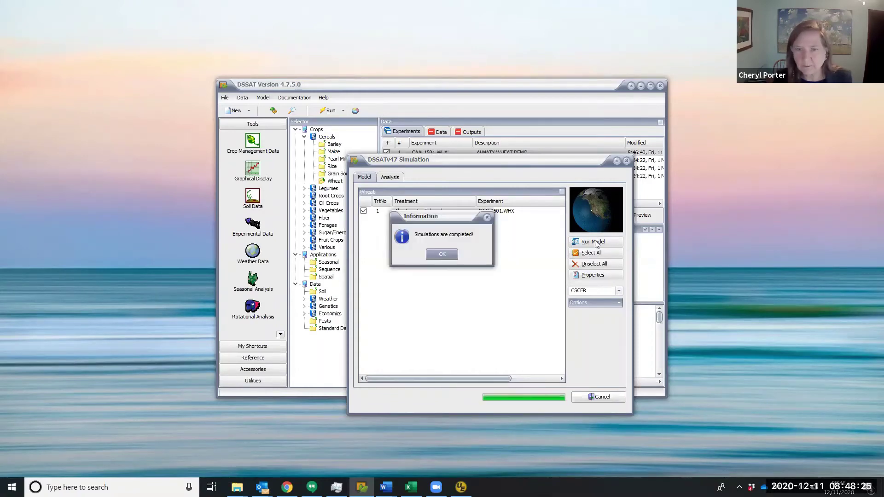
{"action": "left_click", "coordinate": [443, 259]}
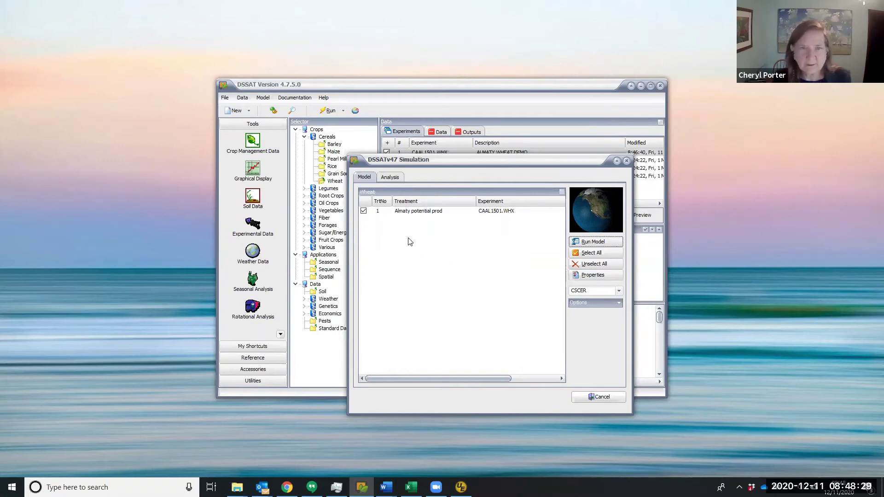
Open the Overview.OUT output file from the simulation's analysis files and resize its Notepad window for reading
{"action": "left_click", "coordinate": [390, 177]}
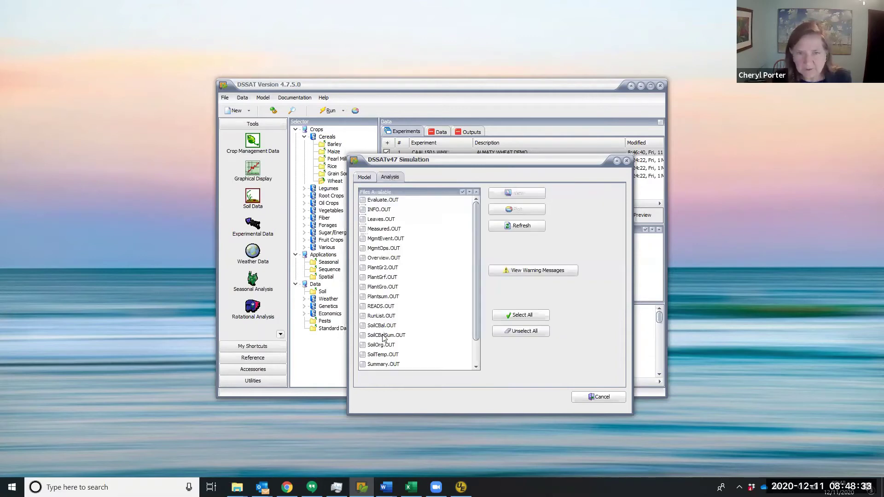
{"action": "left_click_drag", "start_coordinate": [477, 253], "coordinate": [479, 228]}
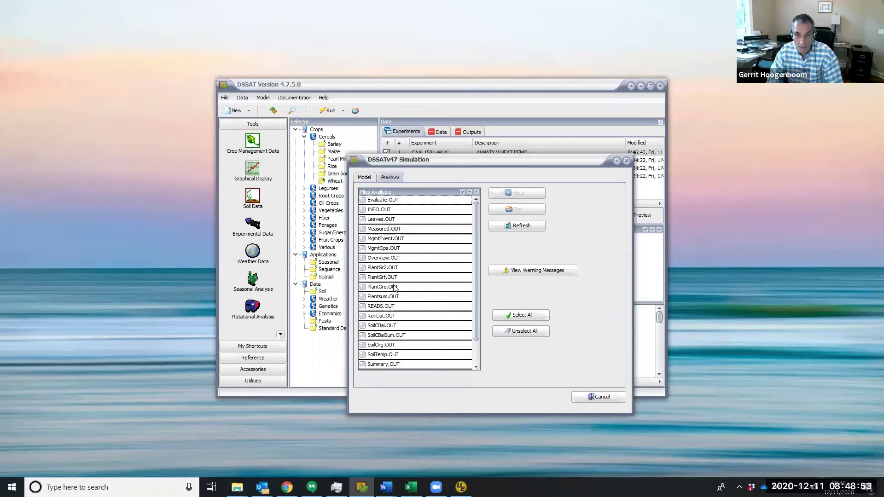
{"action": "left_click", "coordinate": [378, 258]}
{"action": "left_click", "coordinate": [362, 259]}
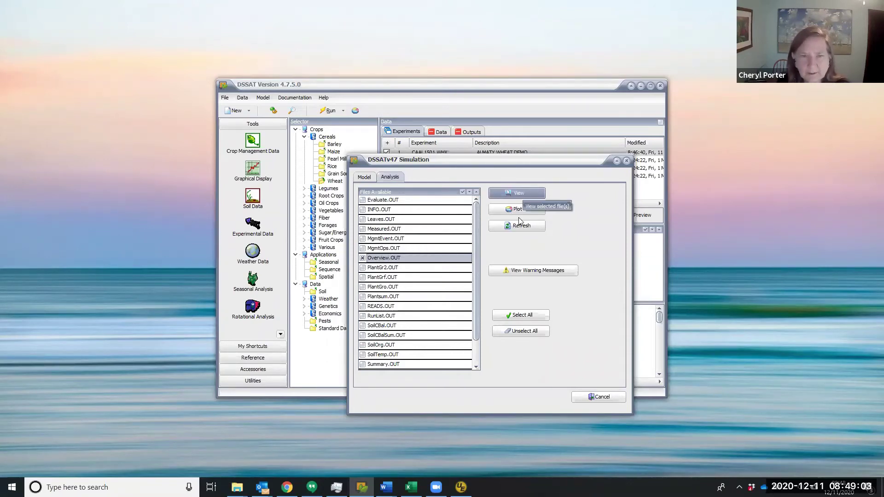
{"action": "left_click", "coordinate": [517, 193]}
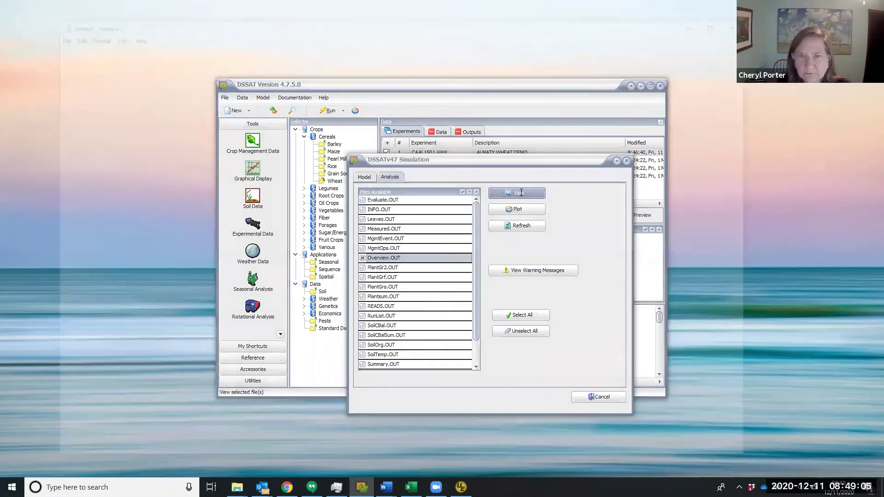
{"action": "double_click", "coordinate": [367, 12]}
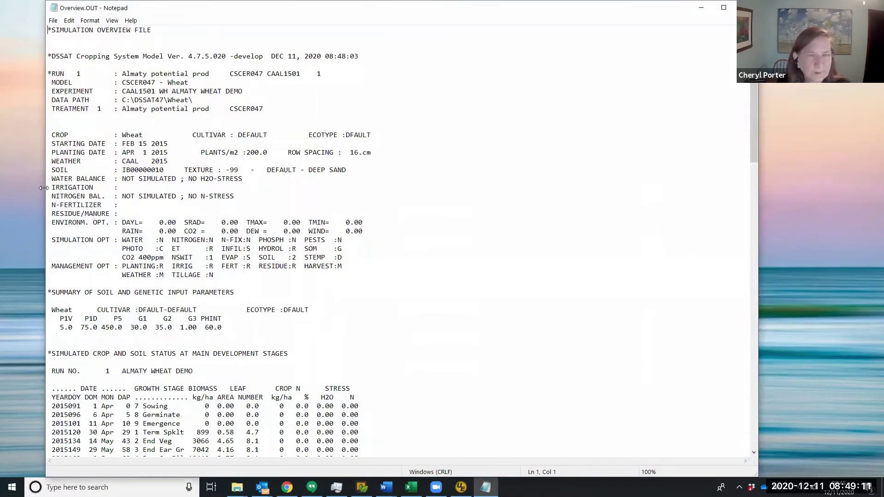
{"action": "left_click_drag", "start_coordinate": [43, 188], "coordinate": [136, 188]}
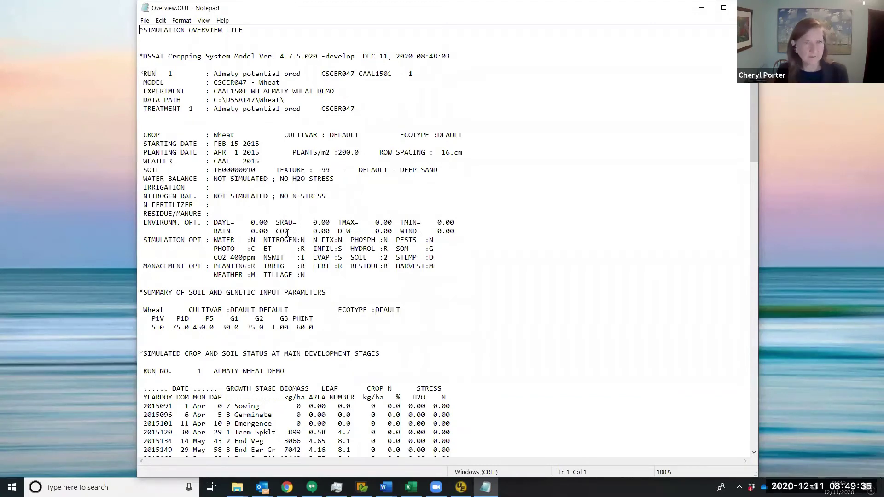
Examine the water and nitrogen balance settings, development stage table and main growth variables in Overview.OUT, highlighting the N uptake row
{"action": "left_click_drag", "start_coordinate": [214, 180], "coordinate": [257, 179]}
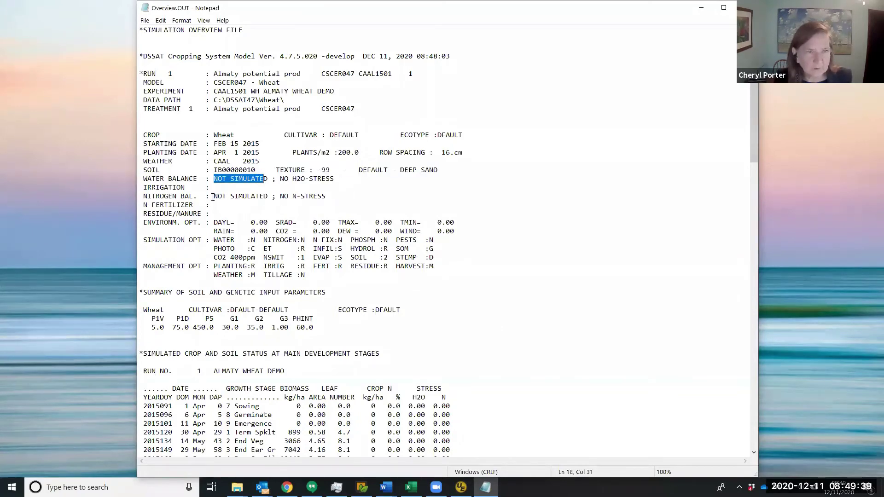
{"action": "left_click_drag", "start_coordinate": [213, 197], "coordinate": [268, 197]}
{"action": "scroll", "coordinate": [362, 248], "scroll_direction": "down", "scroll_amount": 3}
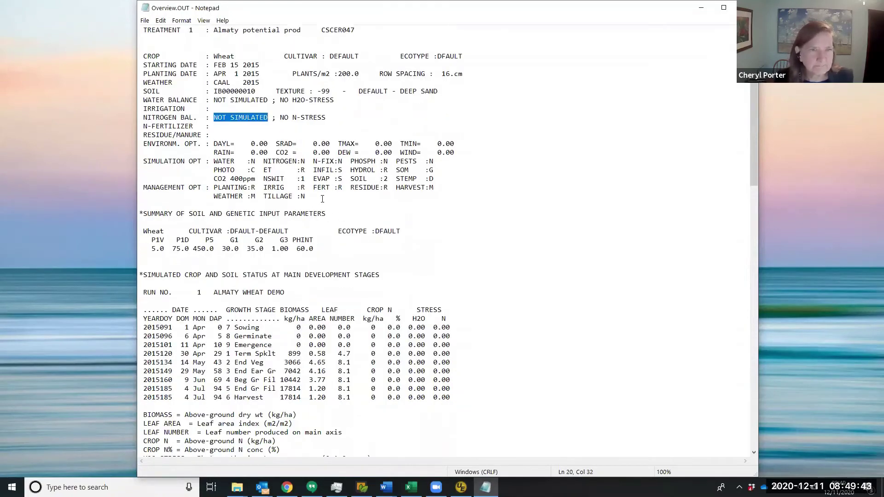
{"action": "scroll", "coordinate": [322, 199], "scroll_direction": "down", "scroll_amount": 1}
{"action": "scroll", "coordinate": [323, 198], "scroll_direction": "down", "scroll_amount": 4}
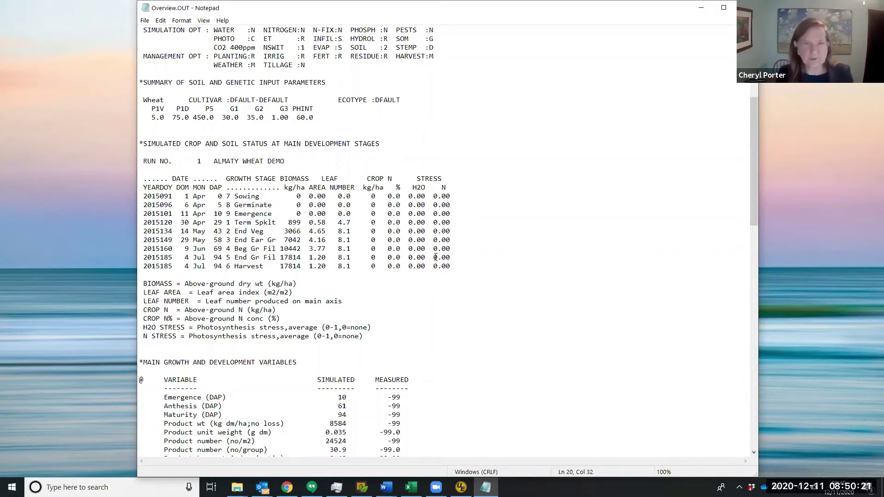
{"action": "scroll", "coordinate": [434, 264], "scroll_direction": "down", "scroll_amount": 3}
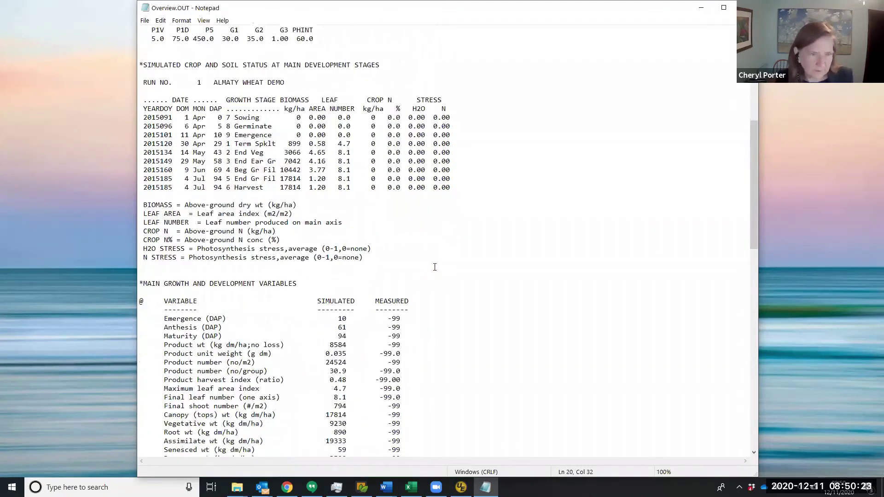
{"action": "scroll", "coordinate": [433, 266], "scroll_direction": "down", "scroll_amount": 4}
{"action": "scroll", "coordinate": [435, 267], "scroll_direction": "up", "scroll_amount": 3}
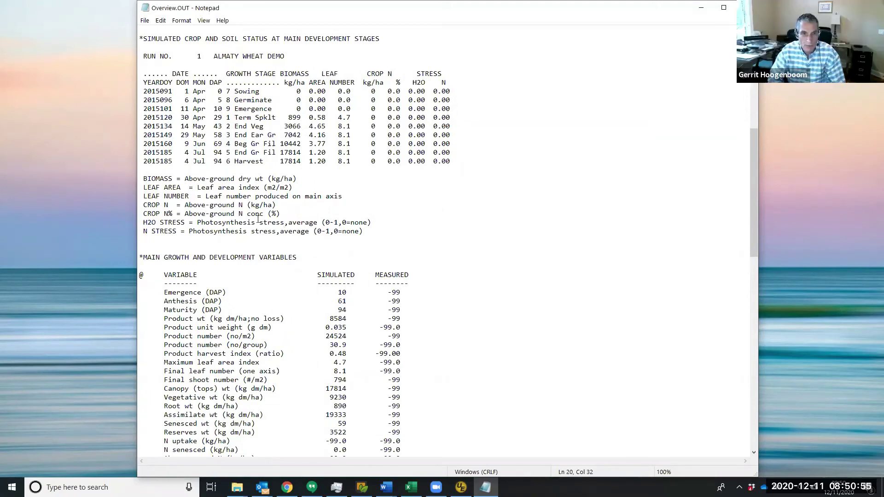
{"action": "scroll", "coordinate": [483, 292], "scroll_direction": "down", "scroll_amount": 6}
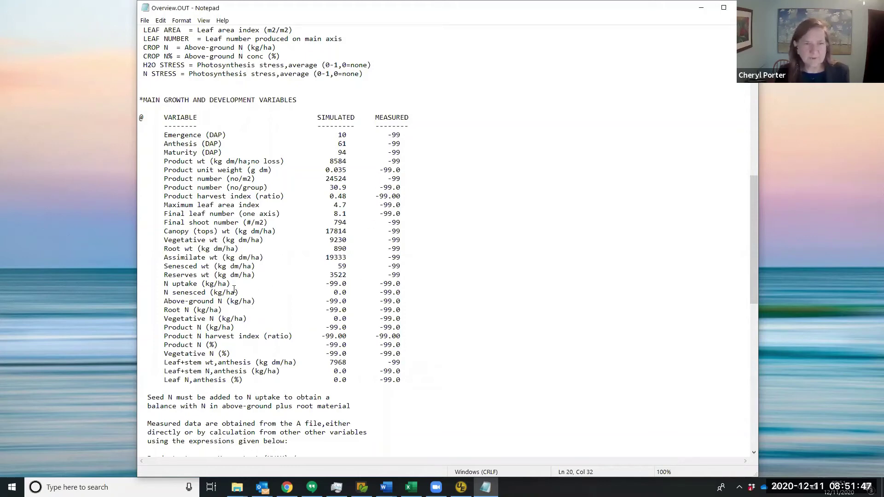
{"action": "left_click_drag", "start_coordinate": [164, 284], "coordinate": [401, 280]}
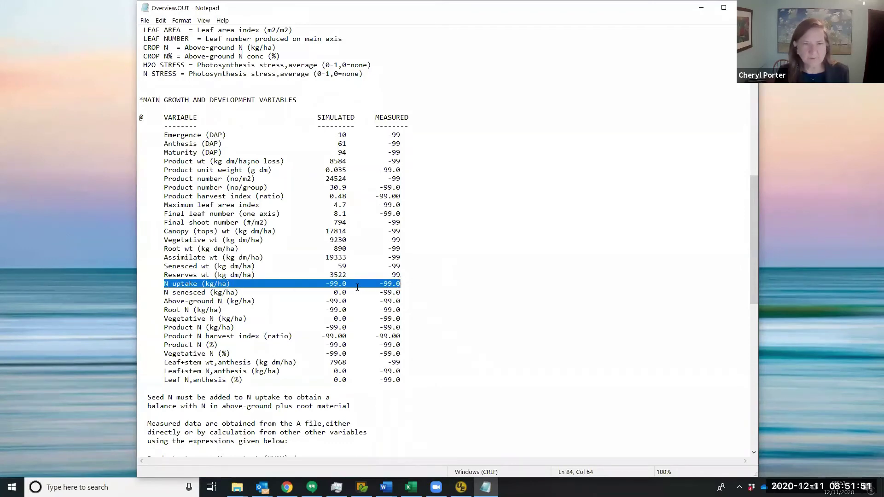
Examine the main growth and development variables in Overview.OUT, highlighting the simulated product weight and canopy weight
{"action": "left_click", "coordinate": [383, 275]}
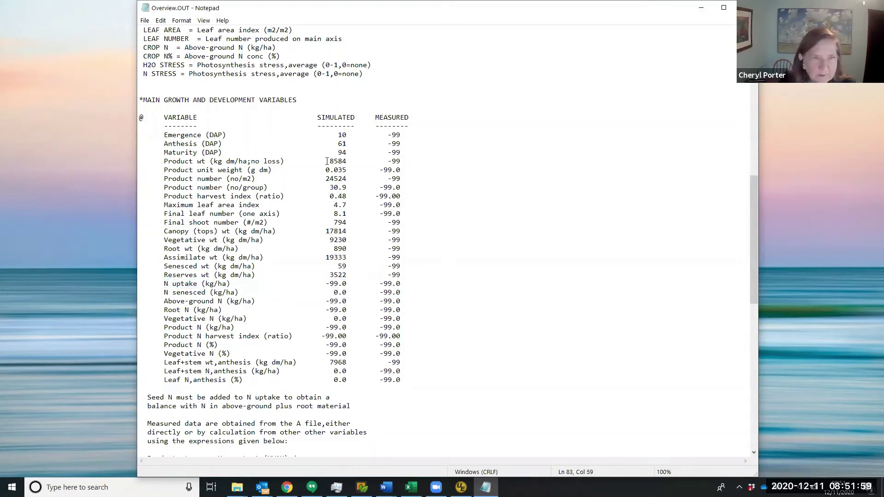
{"action": "left_click_drag", "start_coordinate": [330, 161], "coordinate": [348, 165]}
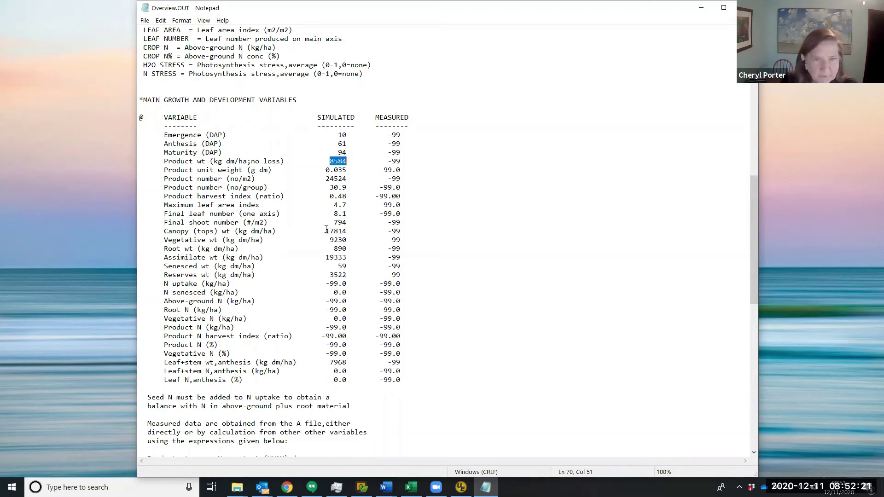
{"action": "left_click_drag", "start_coordinate": [321, 232], "coordinate": [348, 232]}
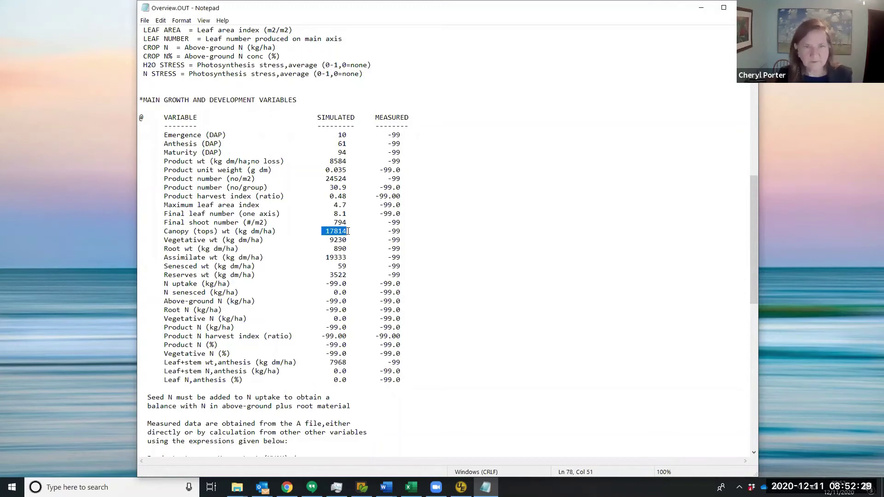
{"action": "scroll", "coordinate": [345, 227], "scroll_direction": "down", "scroll_amount": 3}
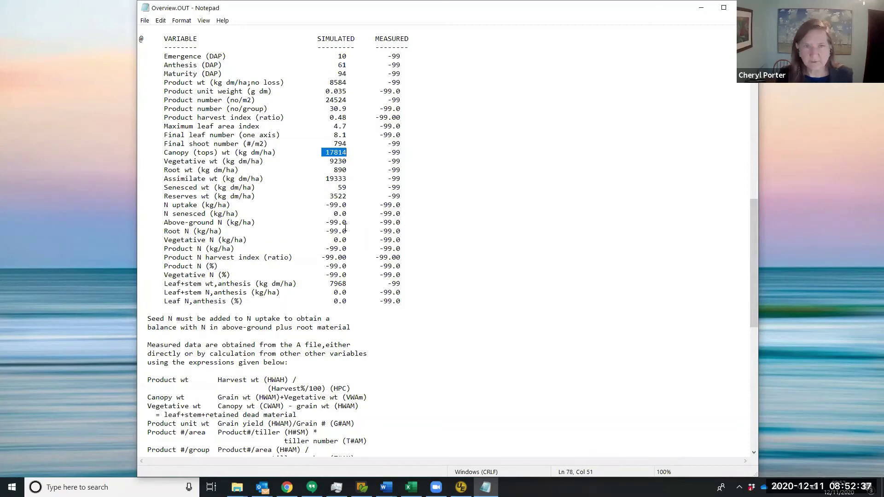
{"action": "scroll", "coordinate": [345, 226], "scroll_direction": "up", "scroll_amount": 1}
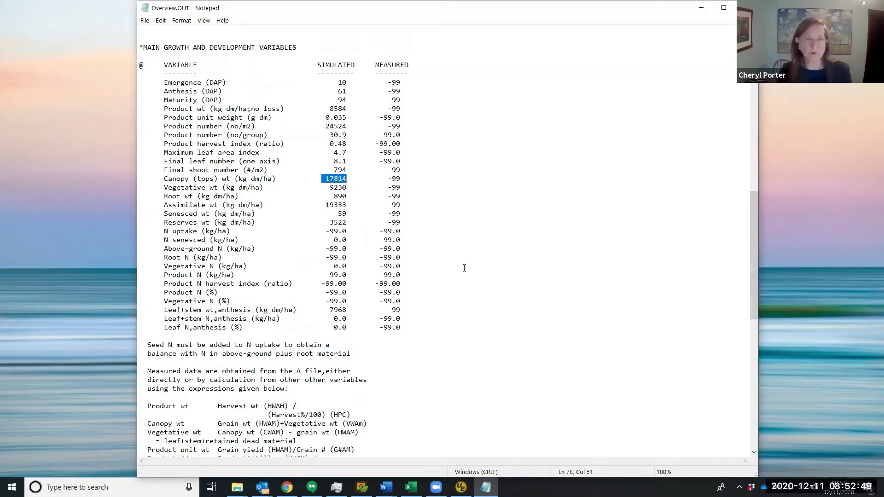
Examine the environmental and stress factors table, highlighting each development phase and the overall row from germination to end of grain fill
{"action": "scroll", "coordinate": [464, 268], "scroll_direction": "down", "scroll_amount": 5}
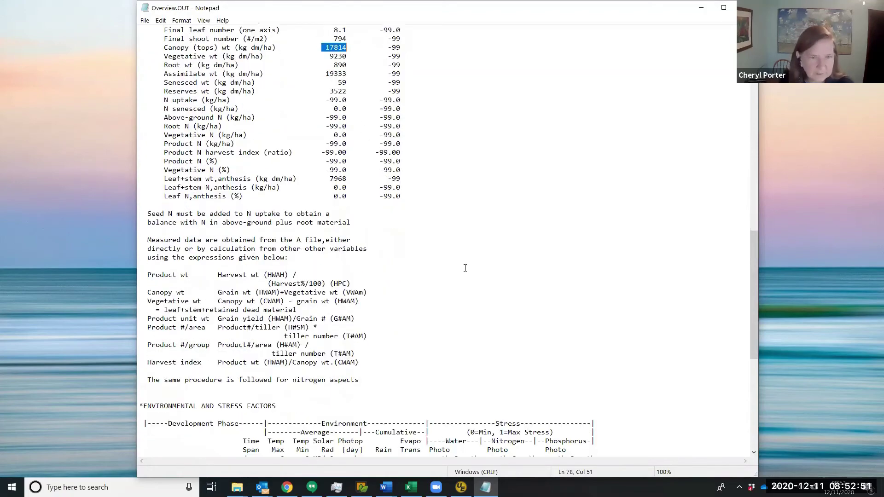
{"action": "scroll", "coordinate": [465, 268], "scroll_direction": "down", "scroll_amount": 3}
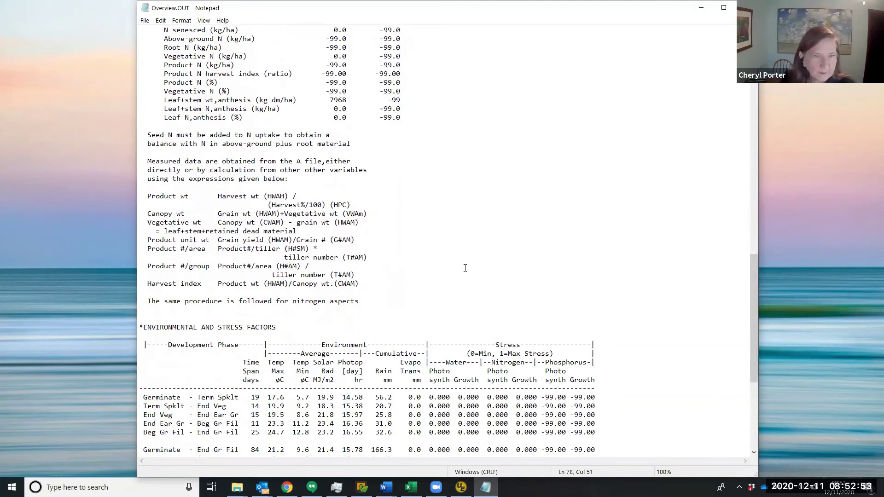
{"action": "scroll", "coordinate": [465, 268], "scroll_direction": "down", "scroll_amount": 5}
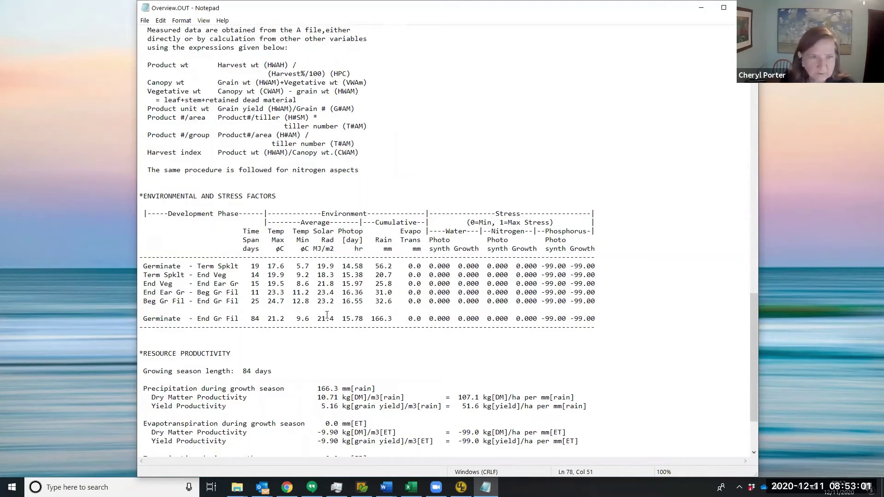
{"action": "left_click_drag", "start_coordinate": [251, 266], "coordinate": [388, 266]}
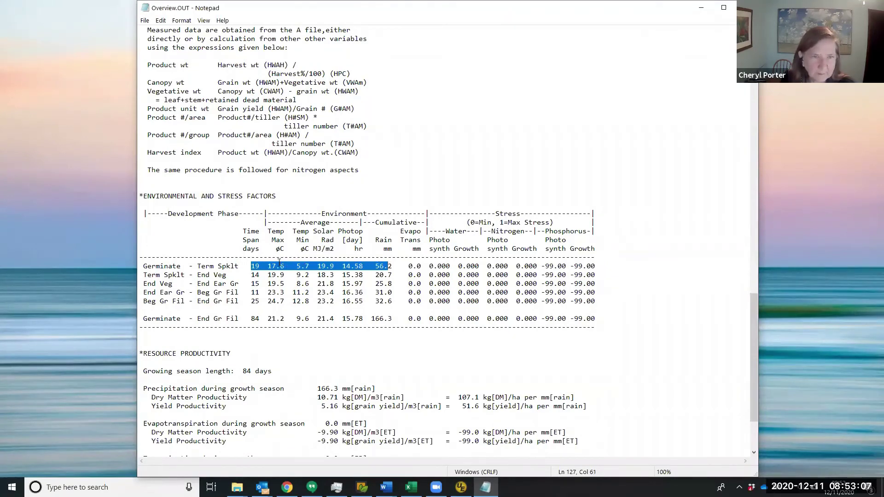
{"action": "left_click", "coordinate": [286, 267]}
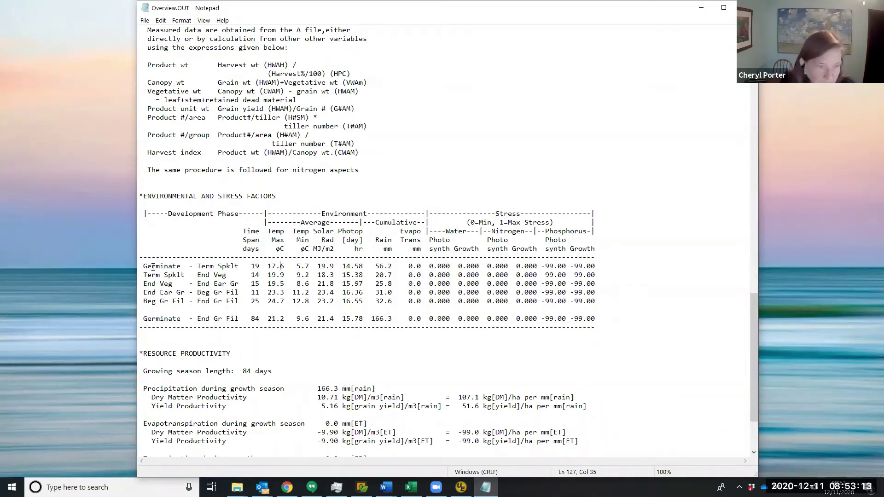
{"action": "left_click_drag", "start_coordinate": [141, 266], "coordinate": [240, 267]}
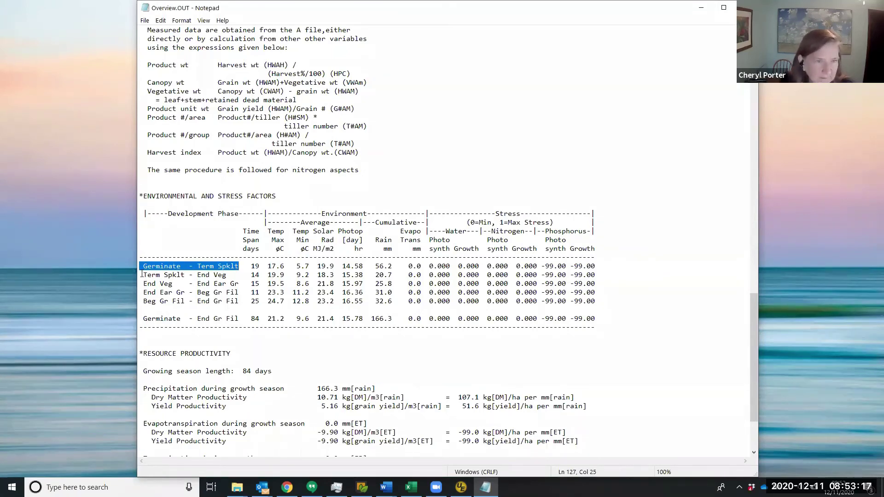
{"action": "left_click_drag", "start_coordinate": [144, 275], "coordinate": [226, 275]}
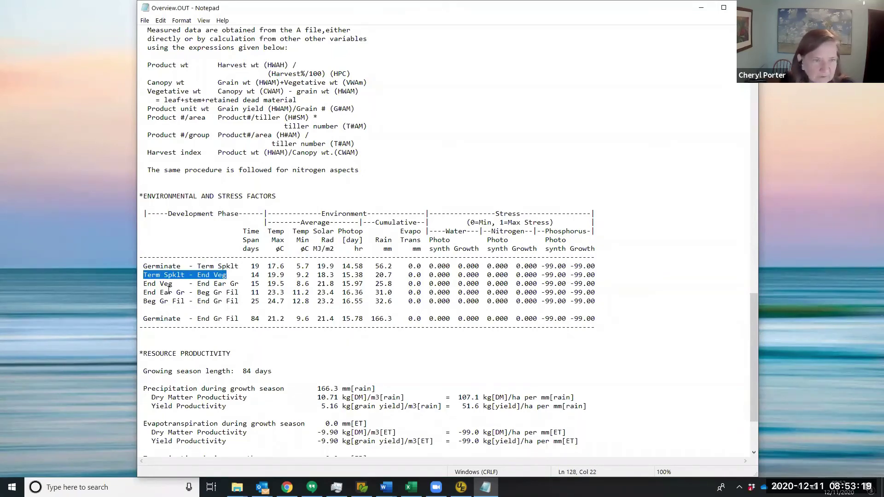
{"action": "left_click_drag", "start_coordinate": [142, 282], "coordinate": [238, 284]}
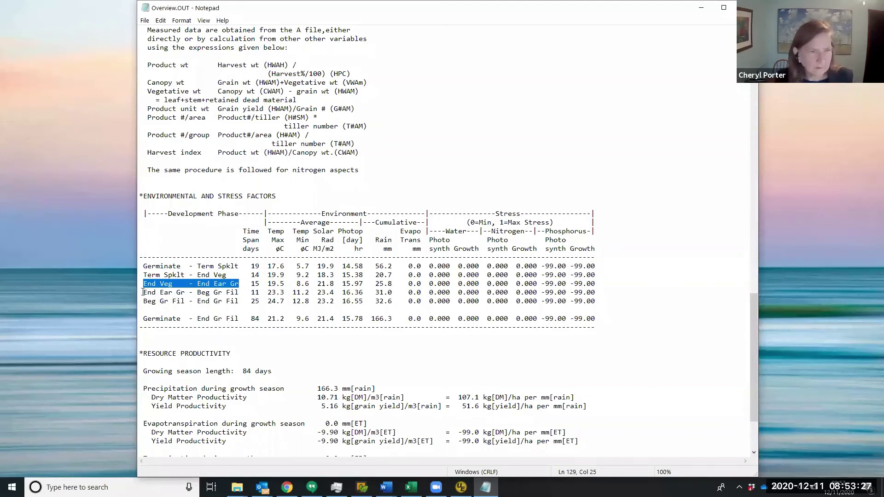
{"action": "left_click_drag", "start_coordinate": [143, 293], "coordinate": [240, 292]}
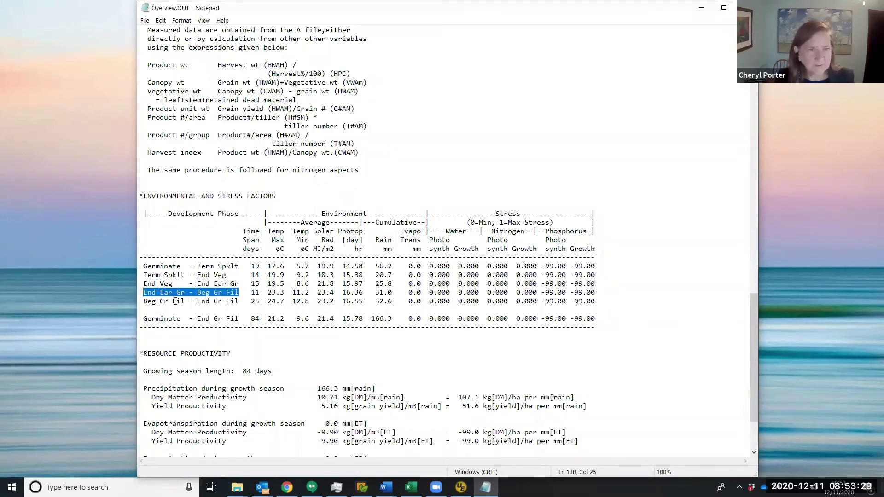
{"action": "left_click_drag", "start_coordinate": [143, 302], "coordinate": [243, 302]}
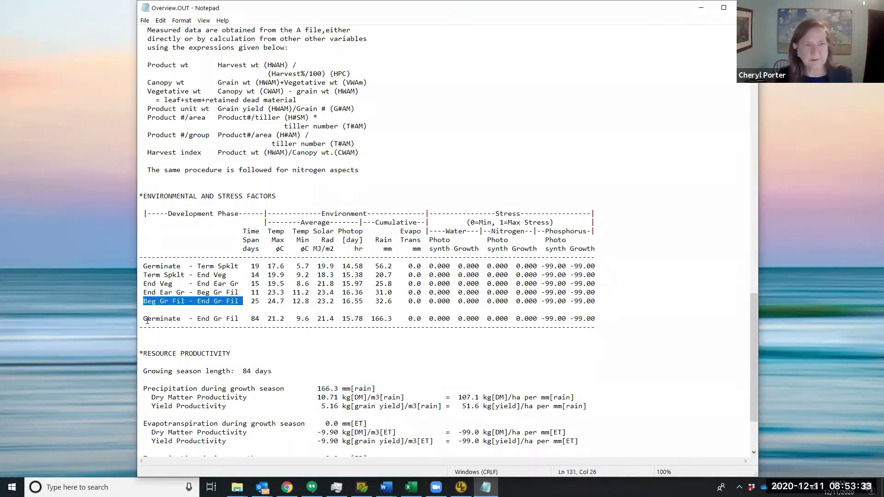
{"action": "left_click_drag", "start_coordinate": [144, 319], "coordinate": [503, 322]}
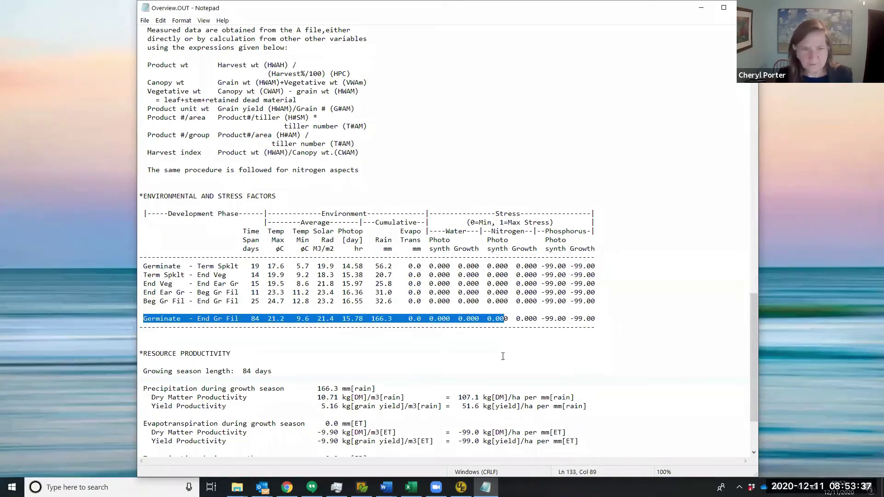
Review the resource productivity section, highlight the final wheat yield figure and narrow the Notepad window
{"action": "scroll", "coordinate": [503, 357], "scroll_direction": "down", "scroll_amount": 4}
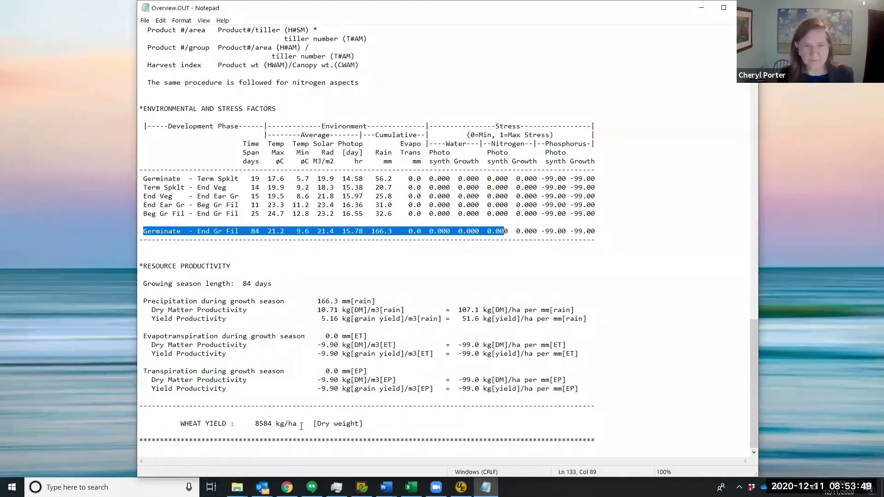
{"action": "left_click_drag", "start_coordinate": [256, 424], "coordinate": [274, 423]}
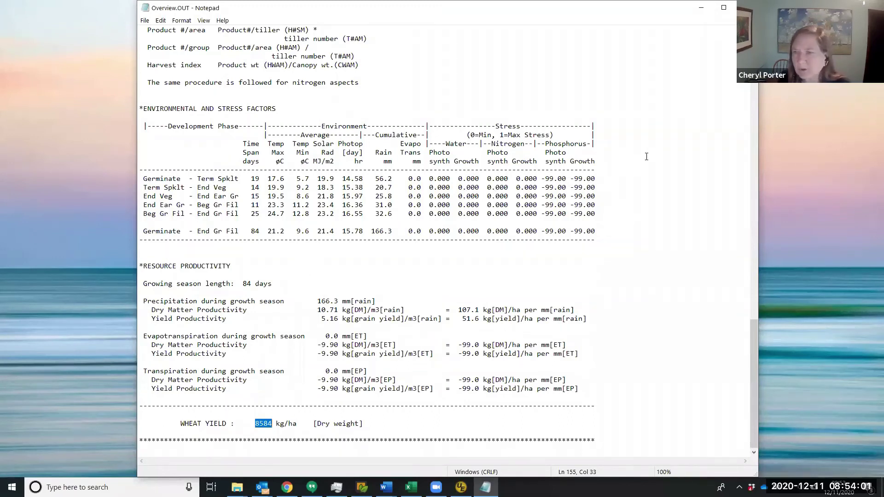
{"action": "left_click_drag", "start_coordinate": [757, 170], "coordinate": [652, 171]}
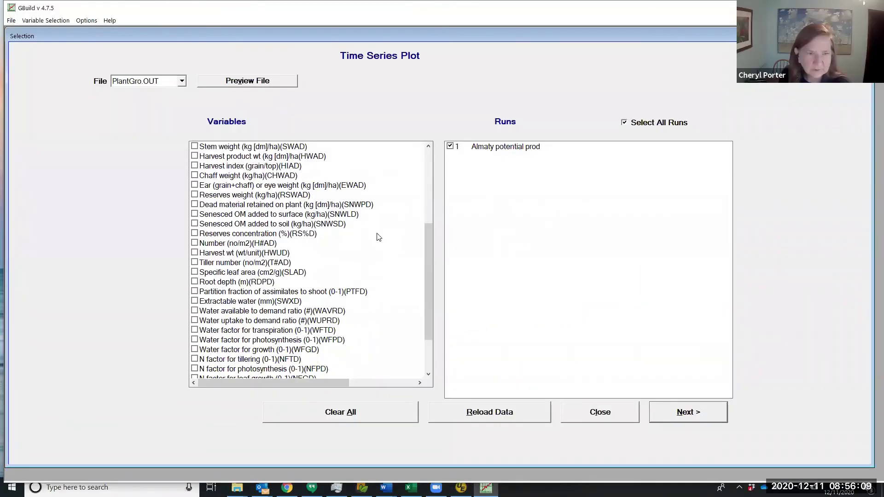
Look through the PlantGro.OUT variables available for the time series plot and close the DSSAT simulation window
{"action": "scroll", "coordinate": [379, 237], "scroll_direction": "up", "scroll_amount": 10}
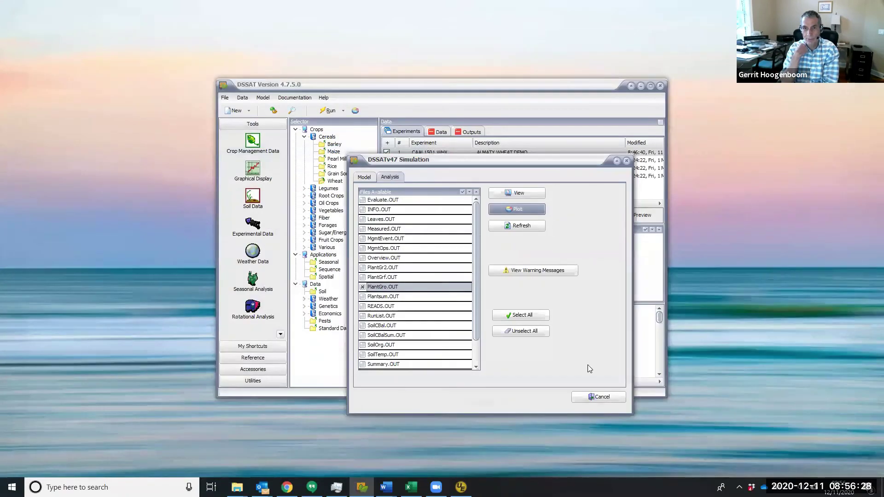
{"action": "left_click", "coordinate": [599, 396]}
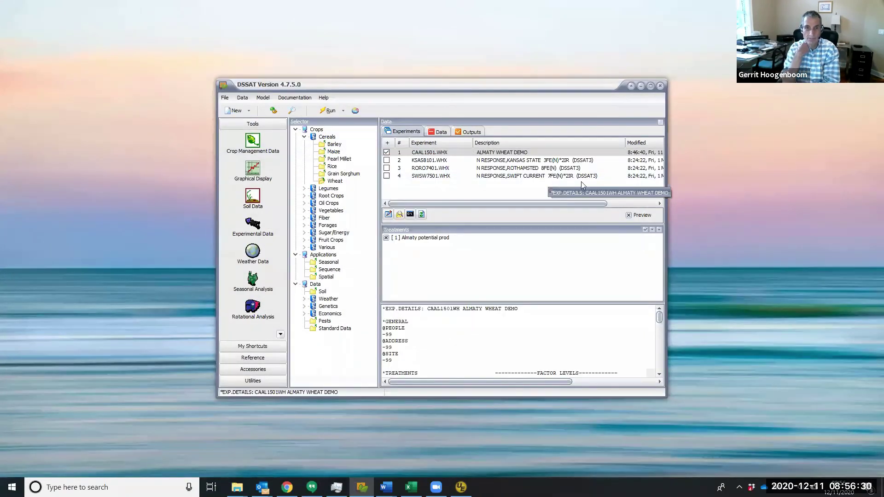
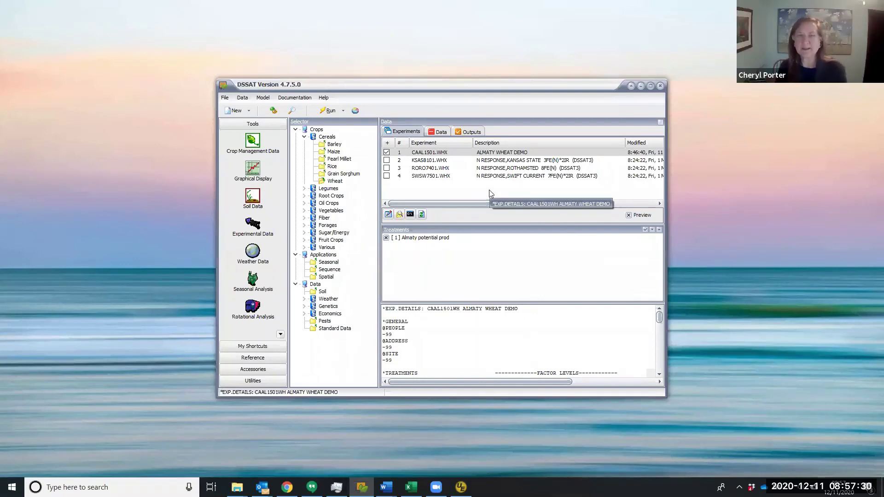
Open experiment CAAL1501.WHX for editing in XBuild and add MARIS FUNDIN as wheat cultivar level 2
{"action": "right_click", "coordinate": [431, 155]}
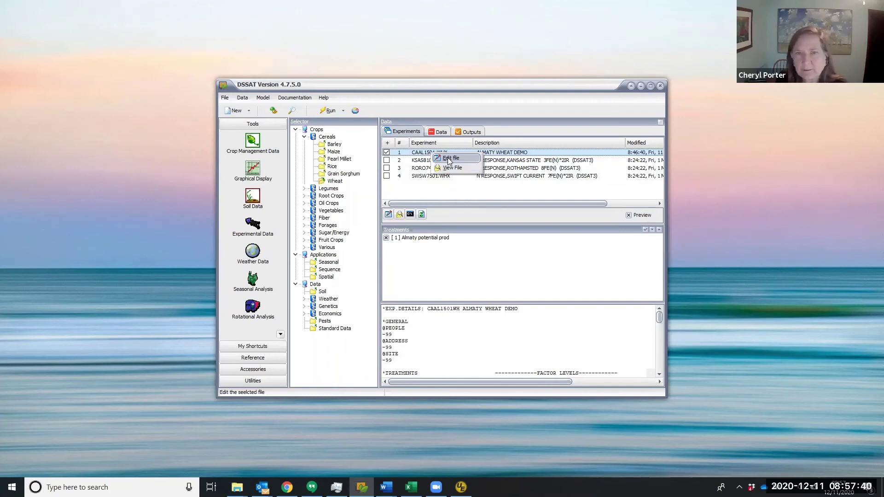
{"action": "left_click", "coordinate": [449, 159]}
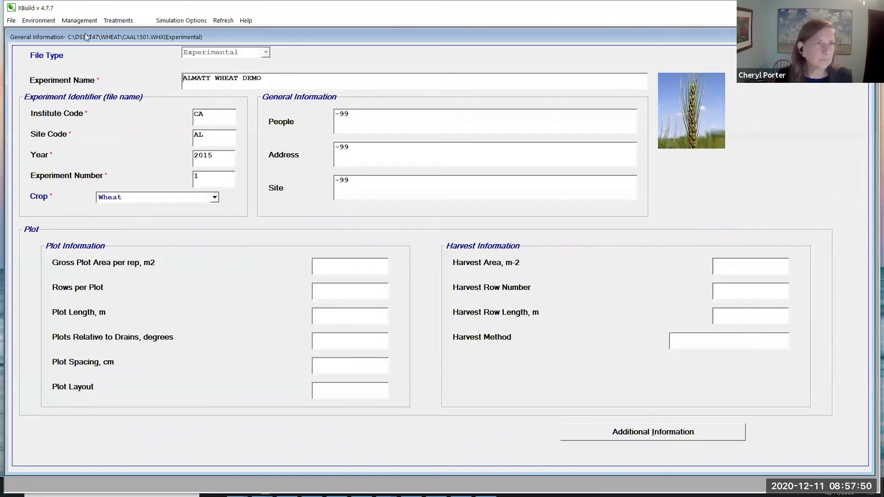
{"action": "left_click", "coordinate": [82, 21]}
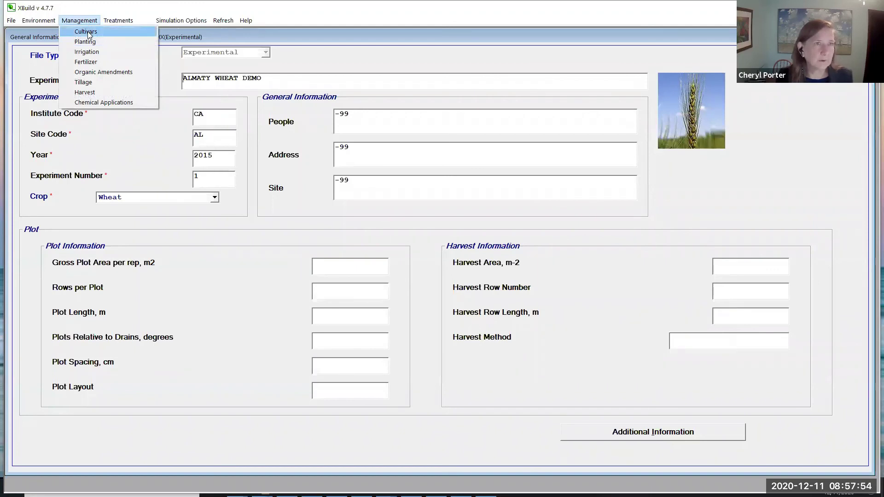
{"action": "left_click", "coordinate": [87, 32]}
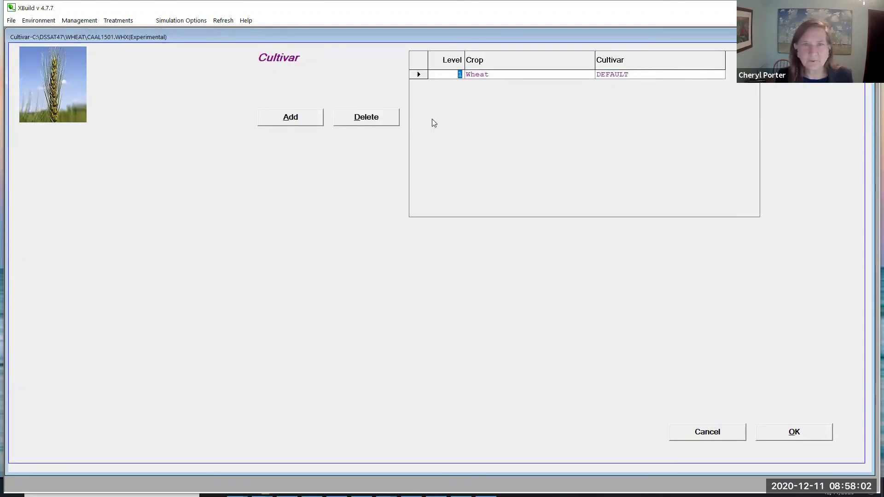
{"action": "left_click", "coordinate": [292, 118]}
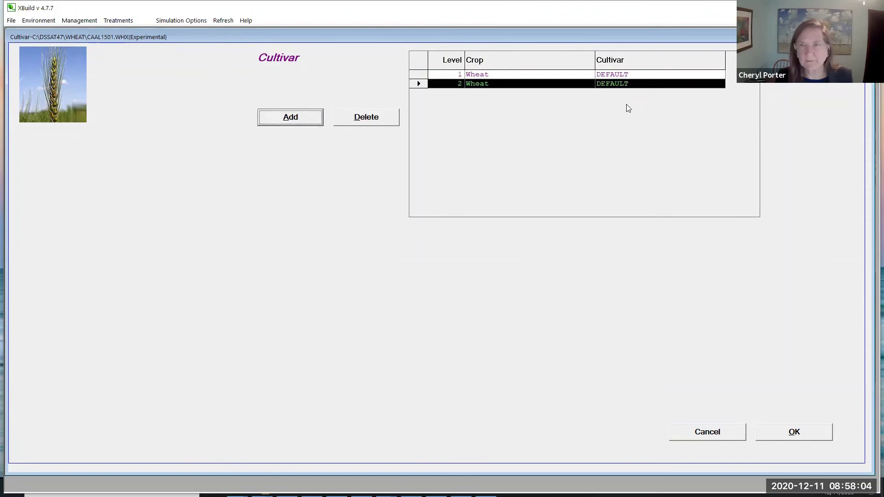
{"action": "left_click", "coordinate": [653, 85]}
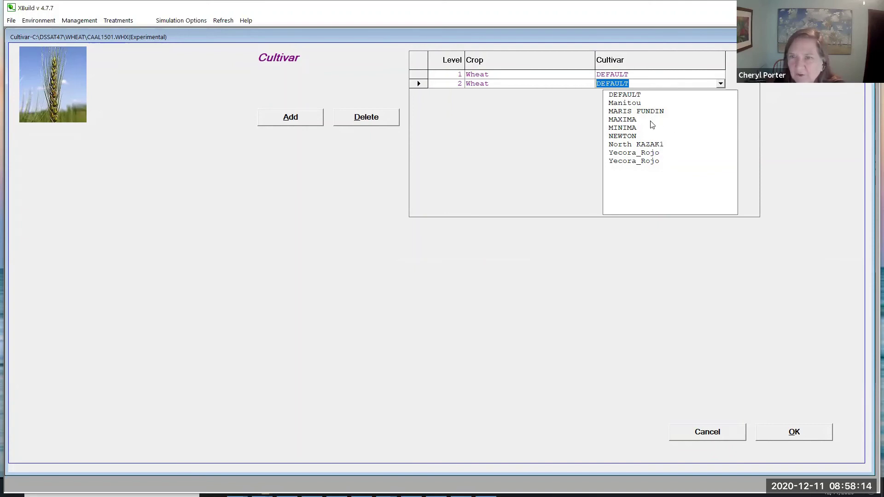
{"action": "left_click", "coordinate": [658, 111]}
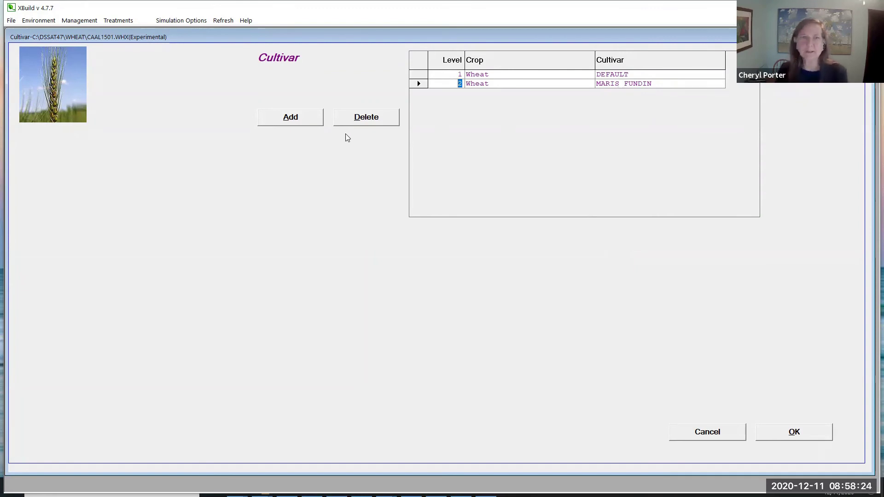
Add NEWTON as wheat cultivar level 3 and confirm the cultivar list
{"action": "left_click", "coordinate": [304, 117]}
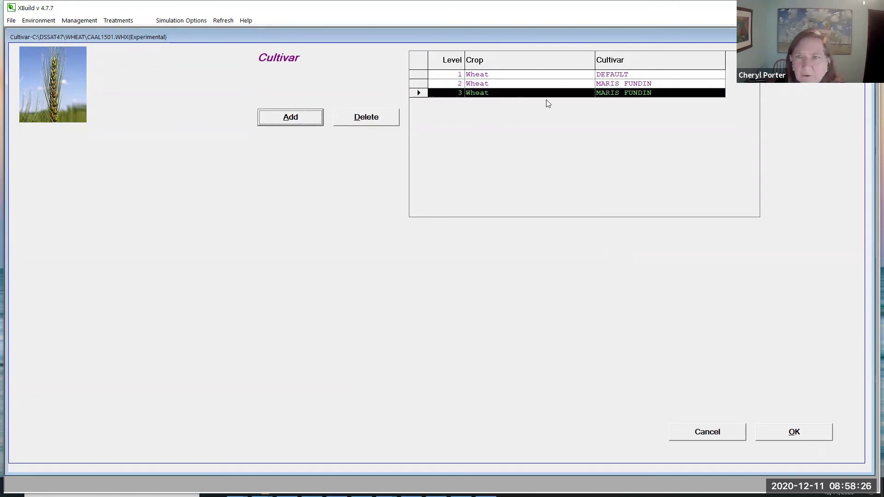
{"action": "left_click", "coordinate": [643, 93]}
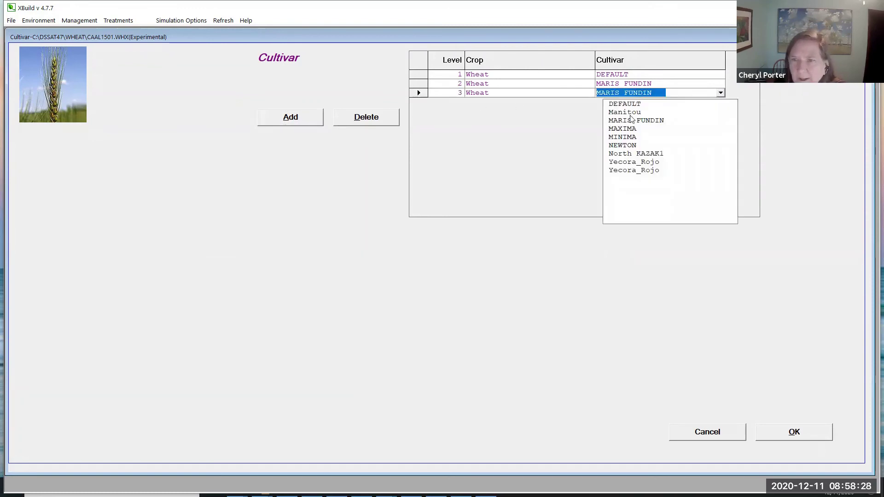
{"action": "left_click", "coordinate": [627, 147]}
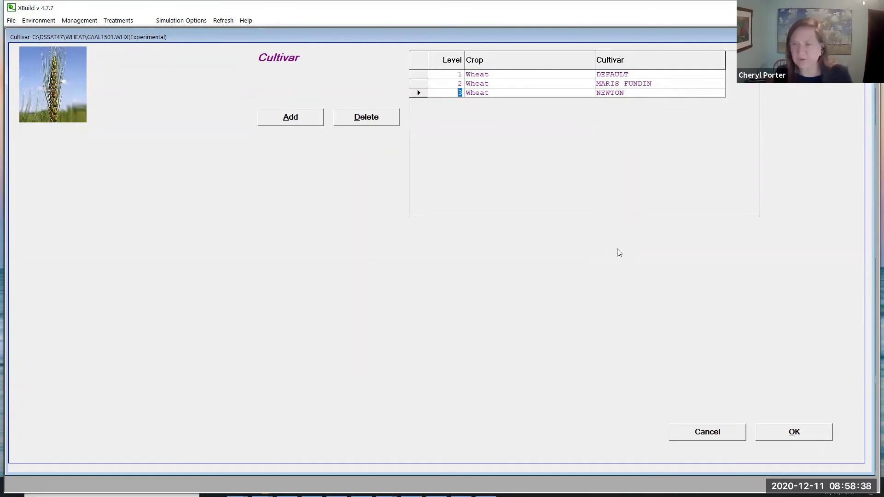
{"action": "left_click", "coordinate": [794, 433]}
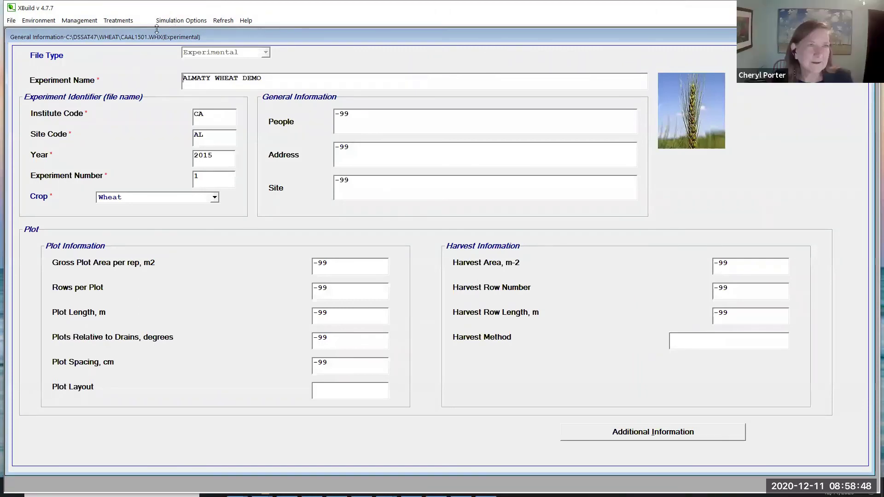
Add treatment levels 2 and 3 to the experiment as copies of the Almaty potential prod treatment
{"action": "left_click", "coordinate": [121, 22]}
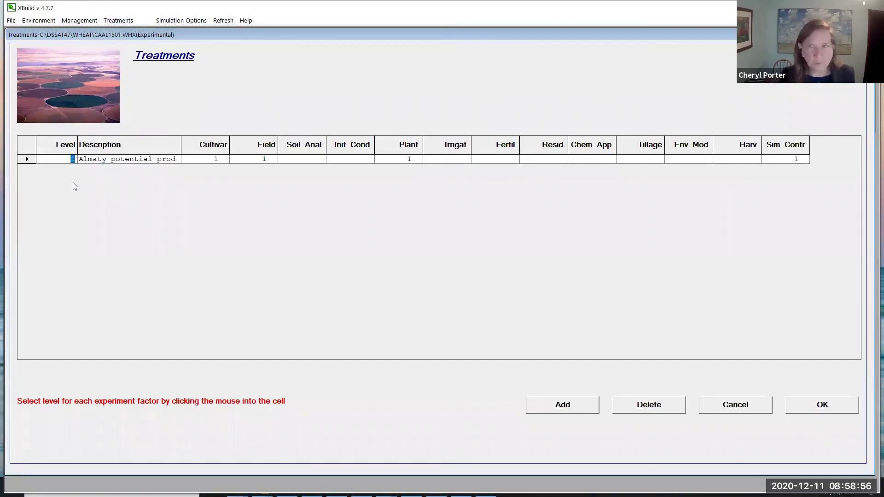
{"action": "left_click", "coordinate": [23, 160]}
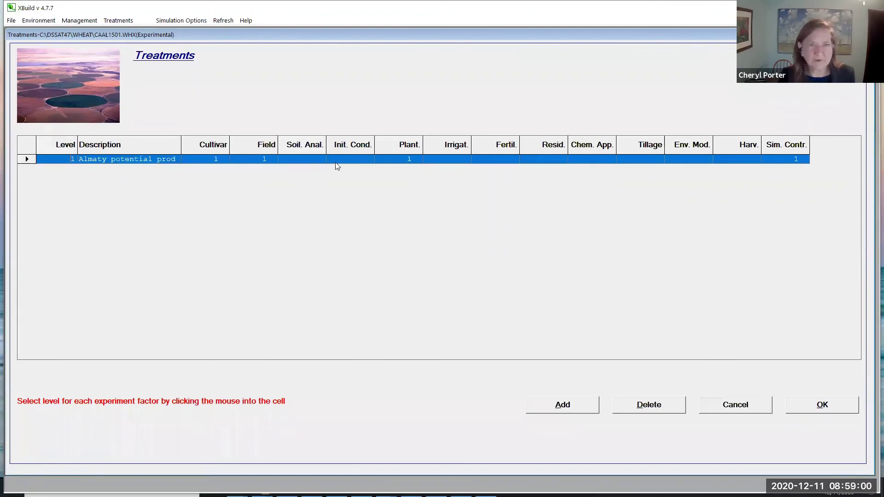
{"action": "left_click", "coordinate": [577, 408]}
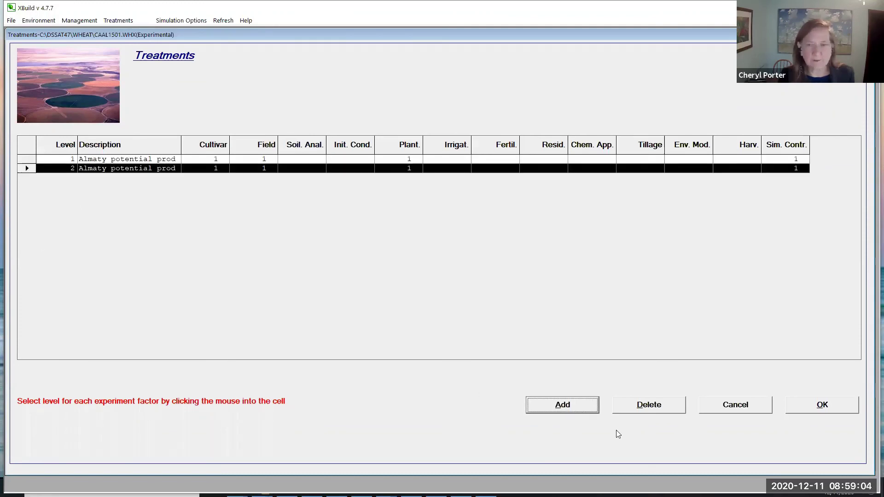
{"action": "left_click", "coordinate": [572, 405]}
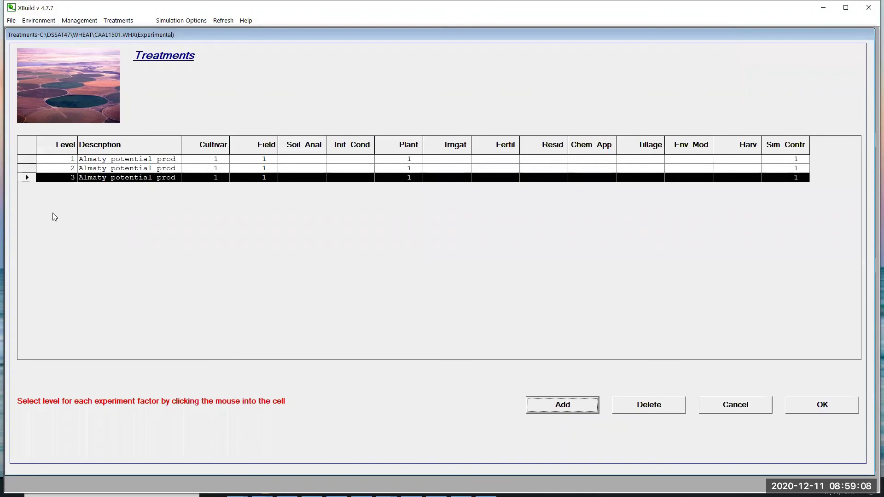
Rename the descriptions of treatments 1, 2 and 3 as Default cultivar, Maris Fundin and Newton
{"action": "left_click", "coordinate": [25, 160]}
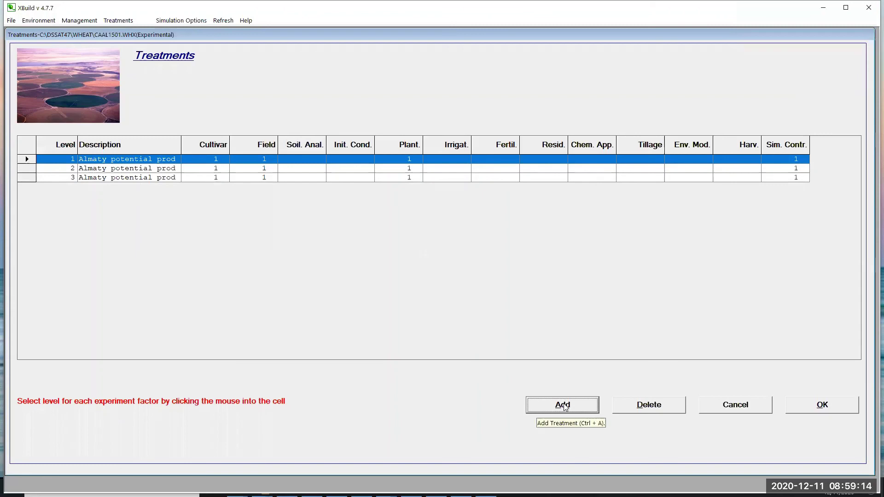
{"action": "left_click", "coordinate": [131, 159]}
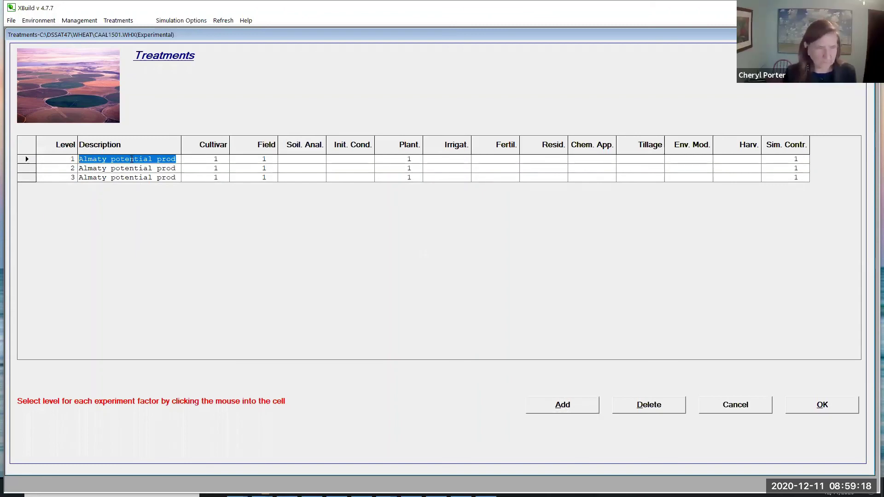
{"action": "type", "text": "Default cultivar"}
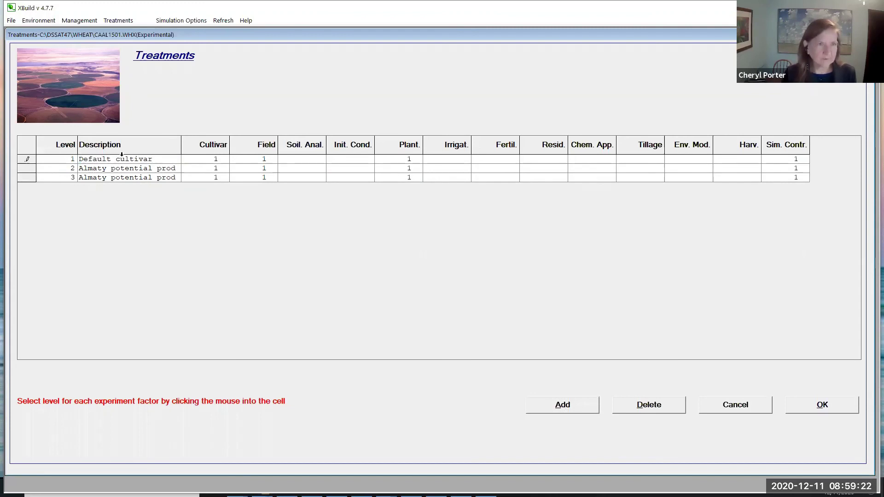
{"action": "left_click", "coordinate": [91, 170]}
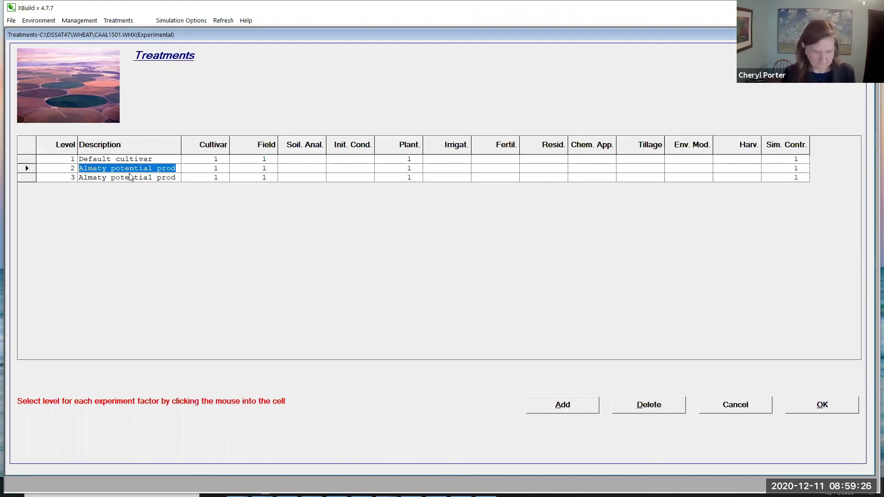
{"action": "type", "text": "Maris Fundin"}
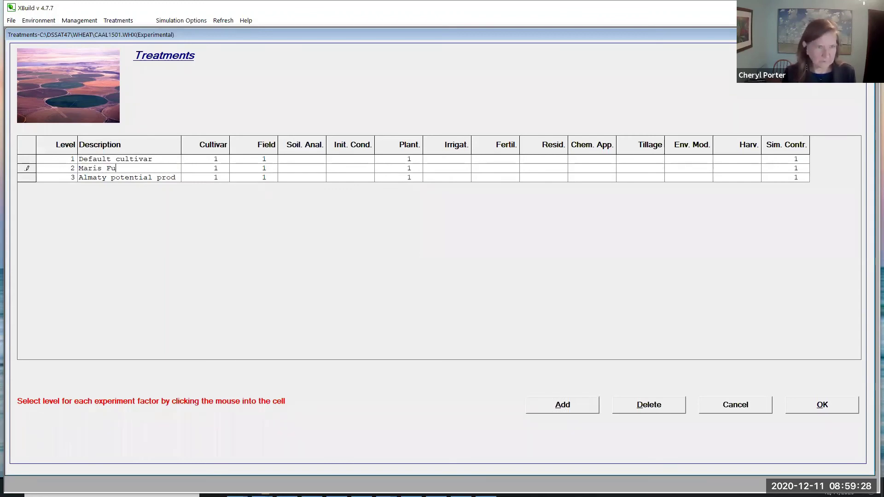
{"action": "left_click", "coordinate": [152, 178]}
{"action": "type", "text": "Newton"}
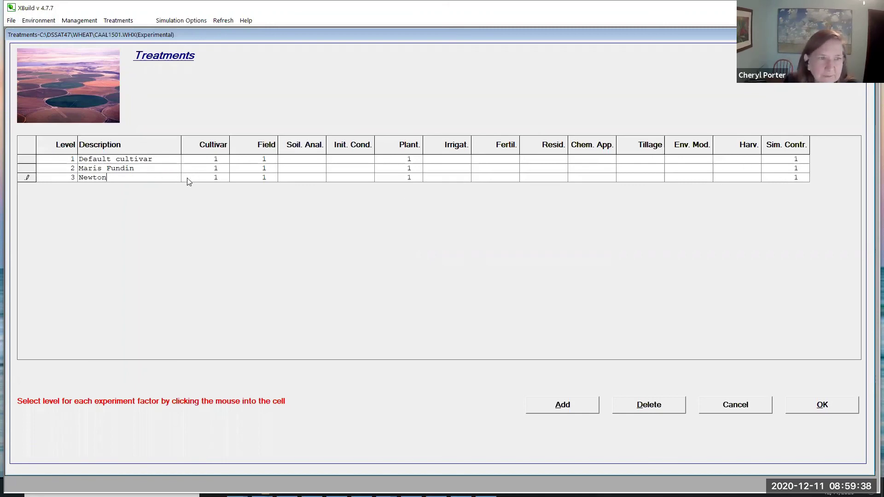
Assign cultivar 2 - MARIS FUNDIN to treatment 2 and cultivar 3 - NEWTON to treatment 3, and confirm the treatments
{"action": "left_click", "coordinate": [223, 171]}
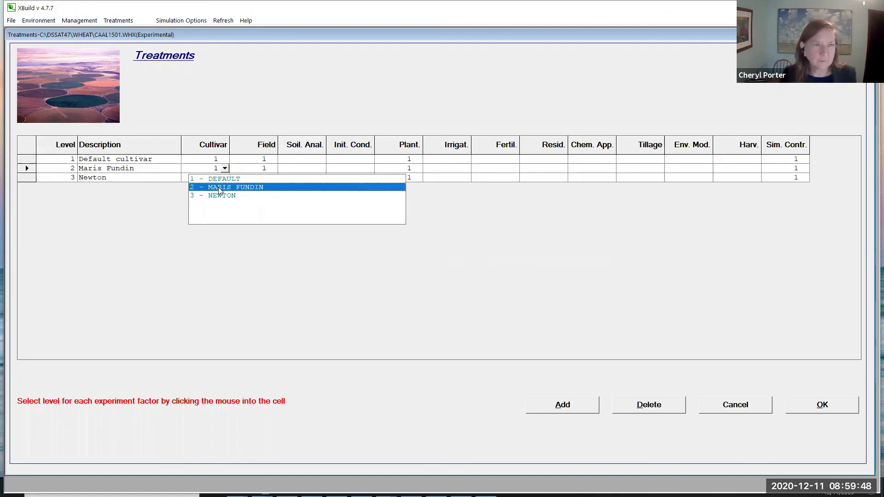
{"action": "left_click", "coordinate": [220, 187]}
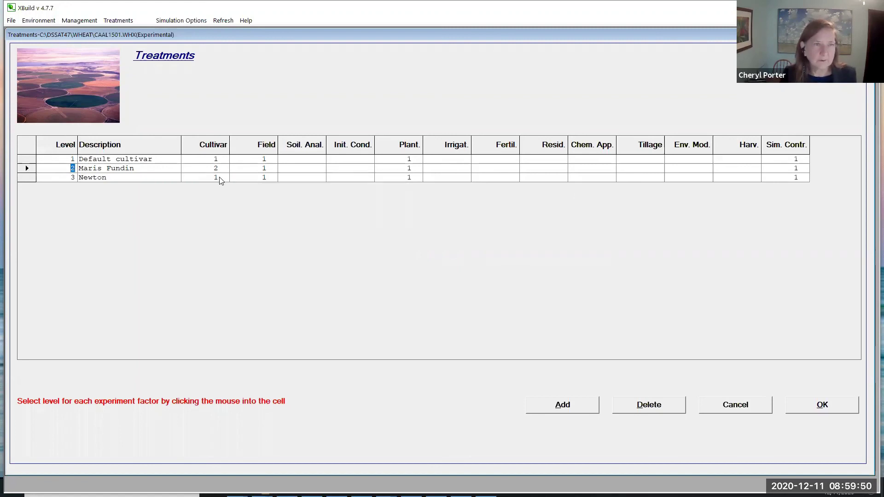
{"action": "left_click", "coordinate": [220, 179]}
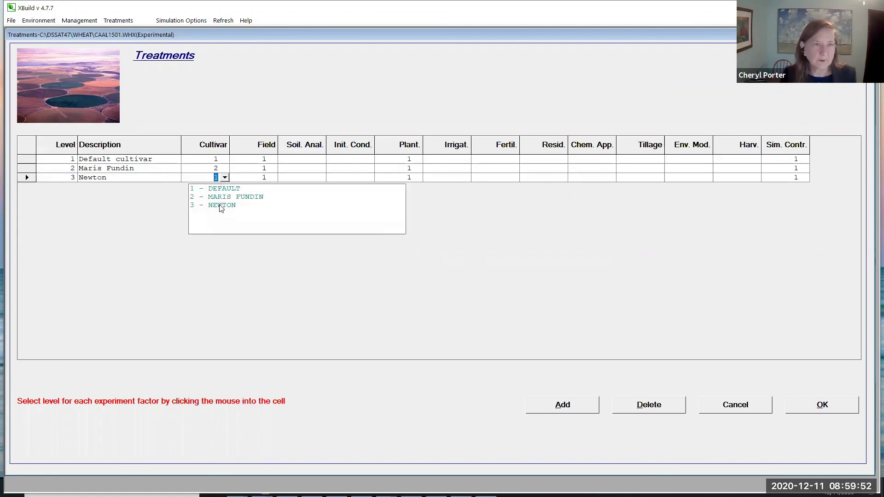
{"action": "left_click", "coordinate": [220, 207]}
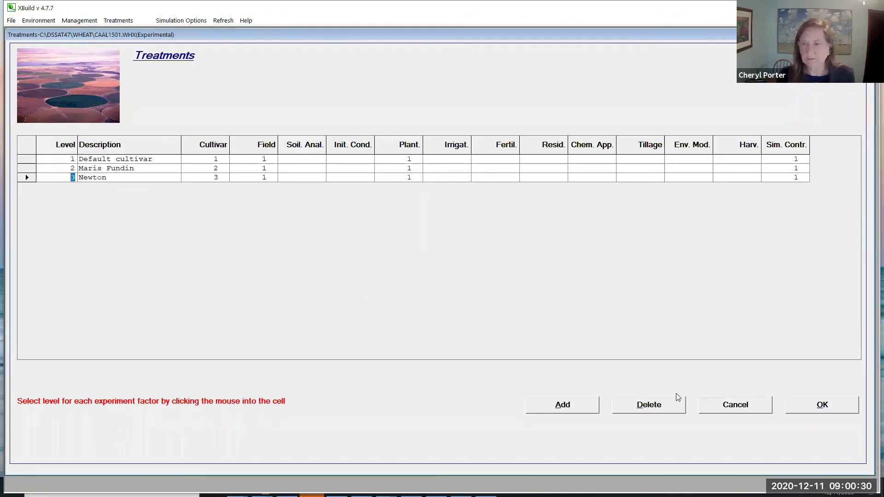
{"action": "left_click", "coordinate": [827, 409]}
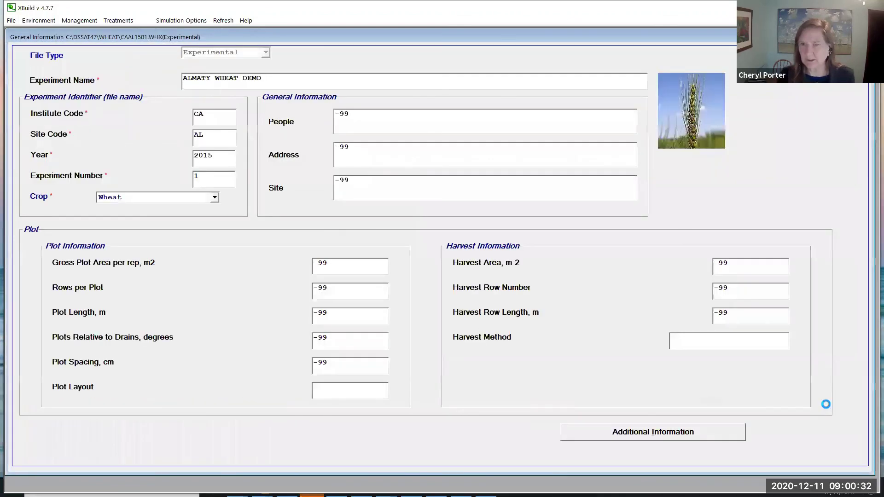
Save the experiment file CAAL1501.WHX and exit XBuild
{"action": "left_click", "coordinate": [9, 21]}
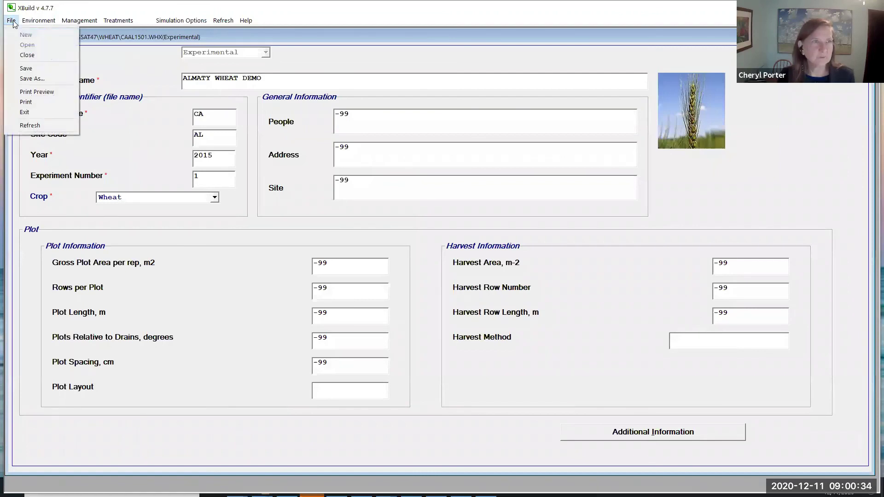
{"action": "left_click", "coordinate": [31, 68]}
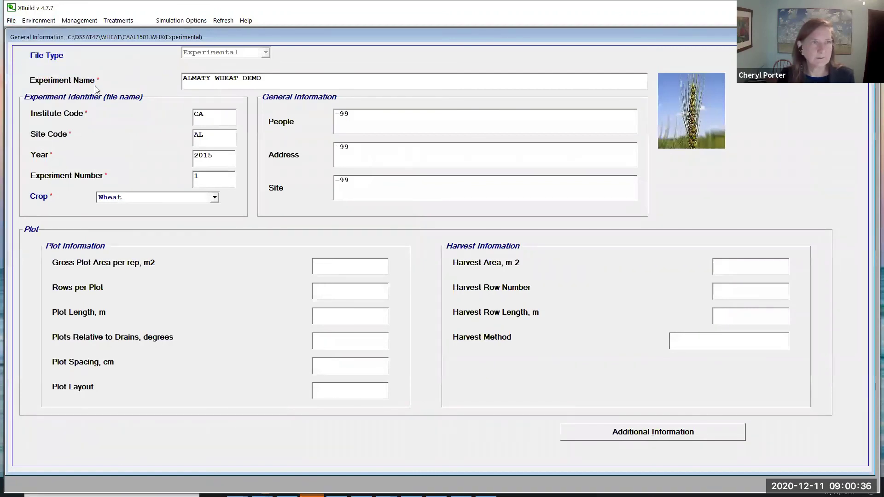
{"action": "left_click", "coordinate": [11, 21]}
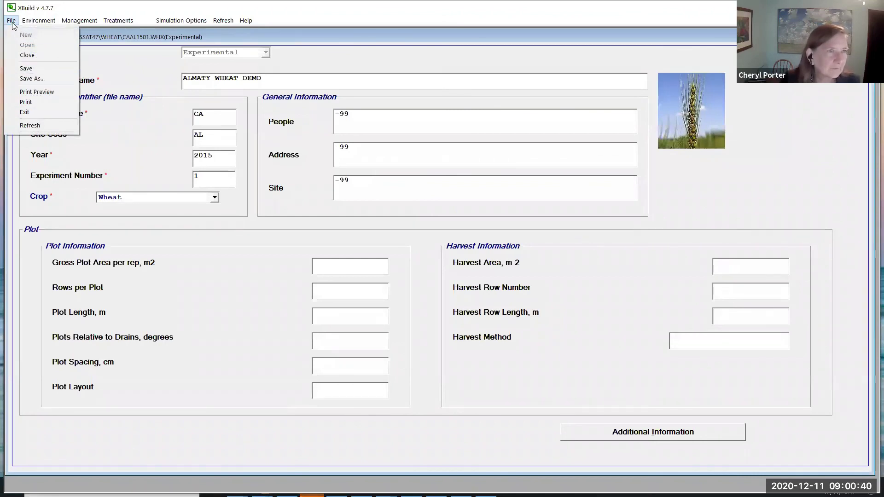
{"action": "left_click", "coordinate": [25, 112]}
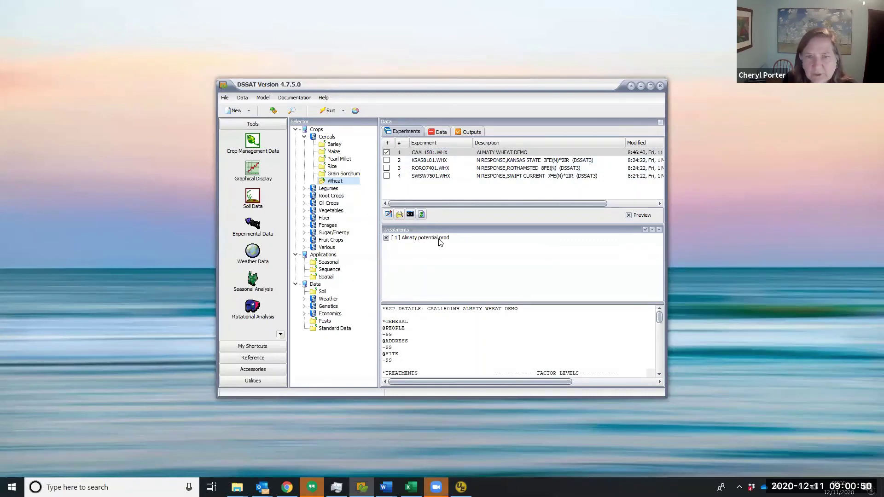
Reload experiment CAAL1501.WHX in DSSAT and run the model for its Default cultivar, Maris Fundin and Newton treatments
{"action": "left_click", "coordinate": [422, 215]}
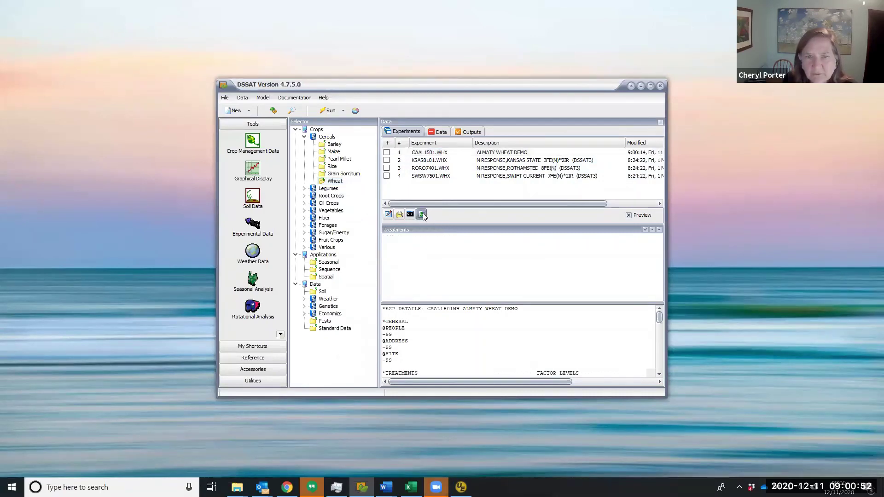
{"action": "left_click", "coordinate": [386, 152]}
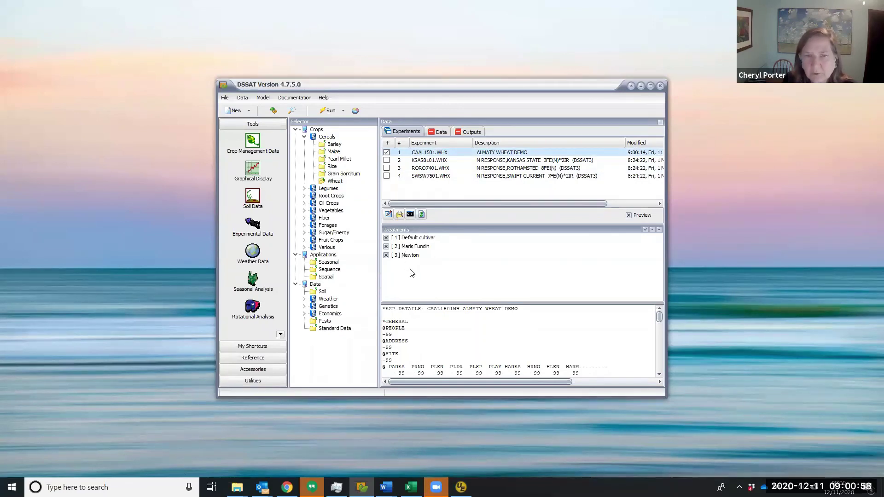
{"action": "left_click", "coordinate": [328, 111]}
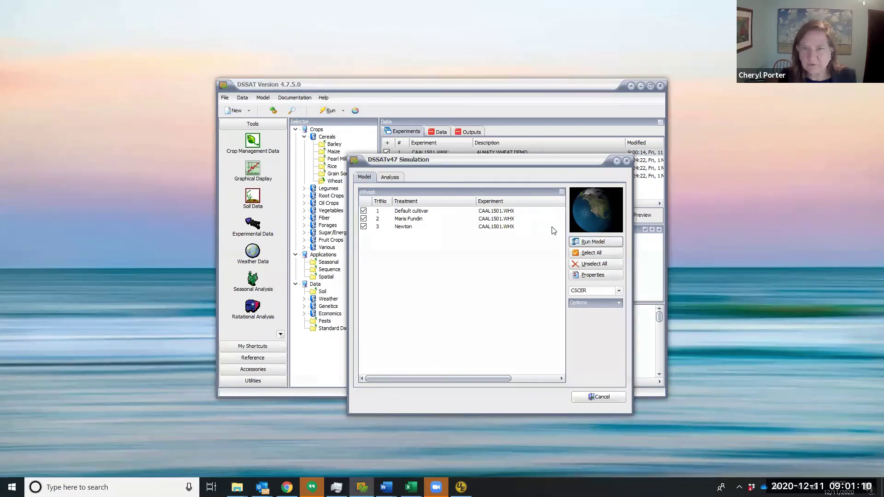
{"action": "left_click", "coordinate": [596, 242]}
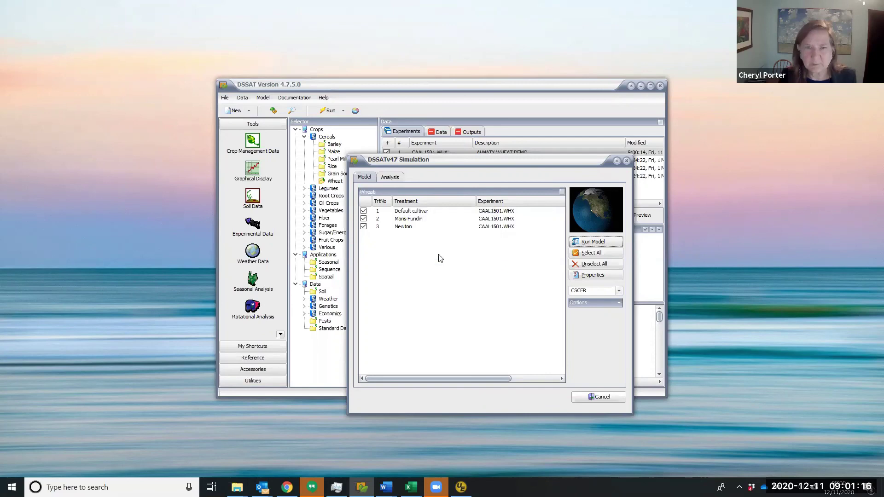
{"action": "left_click", "coordinate": [438, 256]}
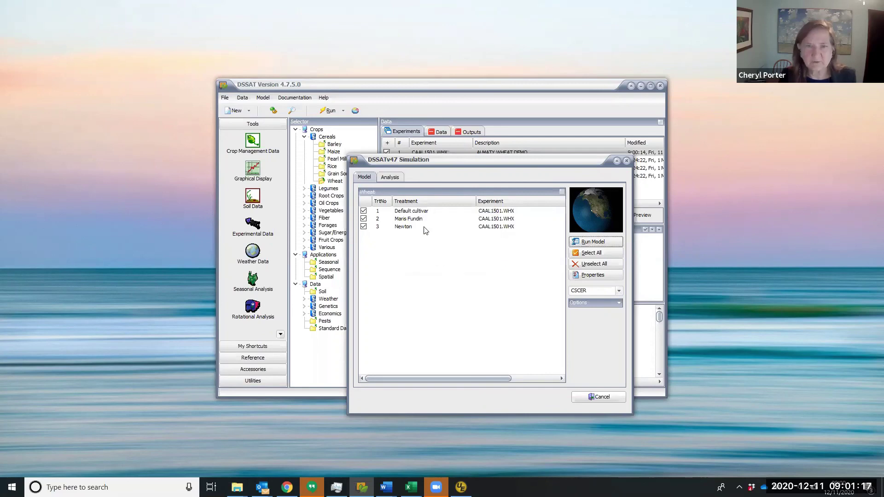
Plot the harvest product weight (HWAD) from PlantGro.OUT as a time series for all runs
{"action": "left_click", "coordinate": [390, 178]}
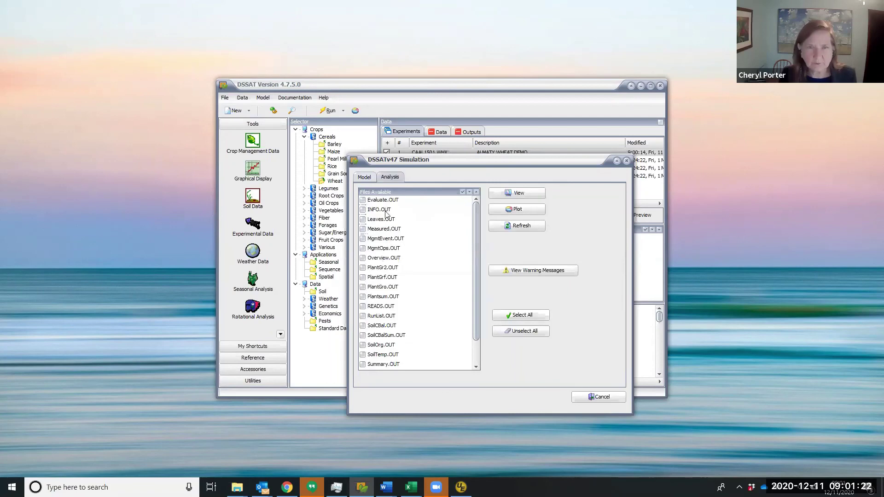
{"action": "left_click", "coordinate": [360, 288]}
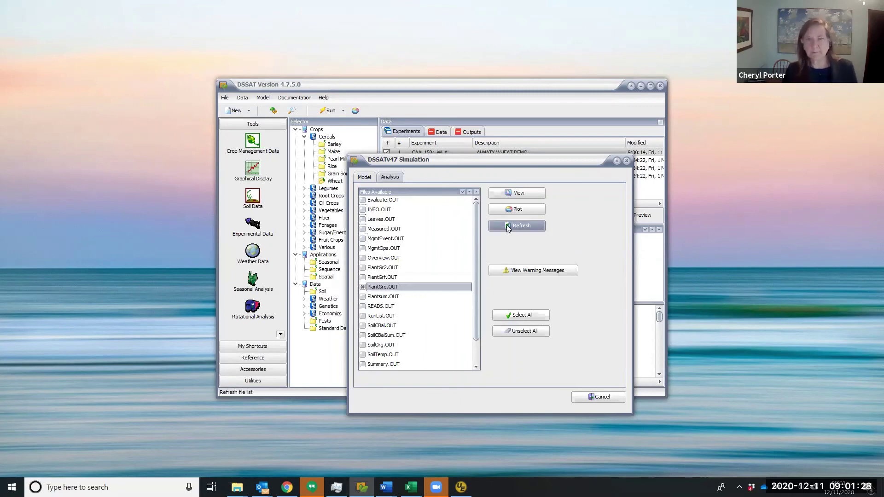
{"action": "left_click", "coordinate": [527, 211]}
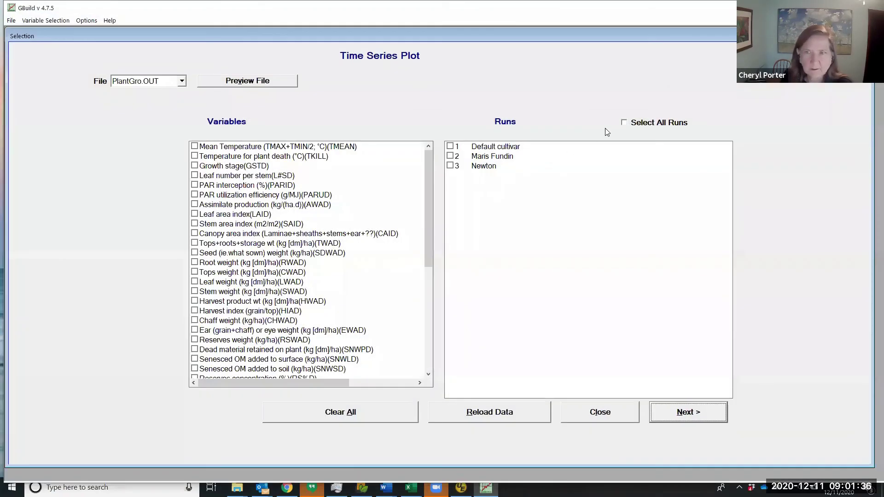
{"action": "left_click", "coordinate": [624, 123]}
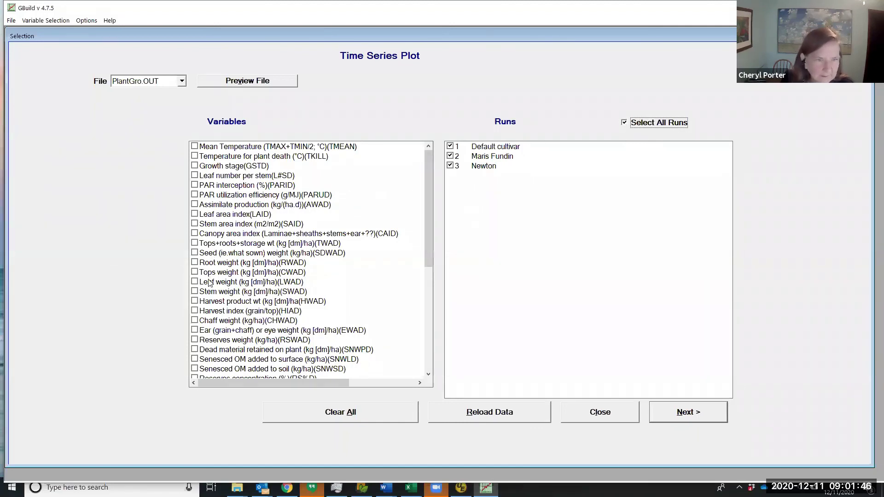
{"action": "left_click", "coordinate": [194, 302]}
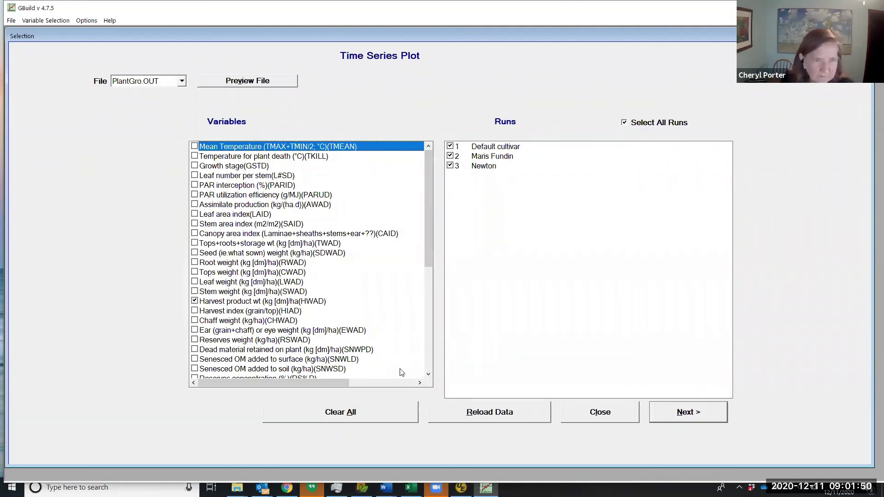
{"action": "left_click", "coordinate": [693, 414]}
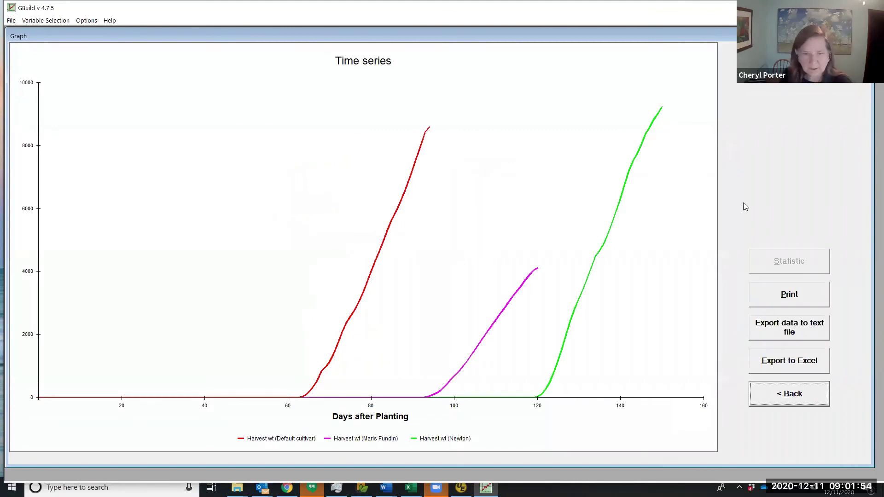
Compare the harvest weight curves of the three cultivars by highlighting the Maris Fundin and Newton series
{"action": "left_click", "coordinate": [582, 295]}
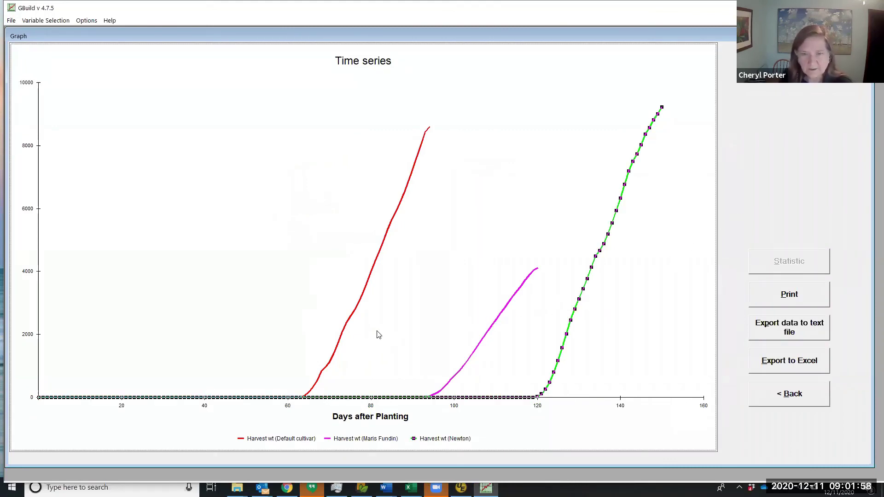
{"action": "left_click", "coordinate": [345, 329]}
{"action": "left_click", "coordinate": [473, 354]}
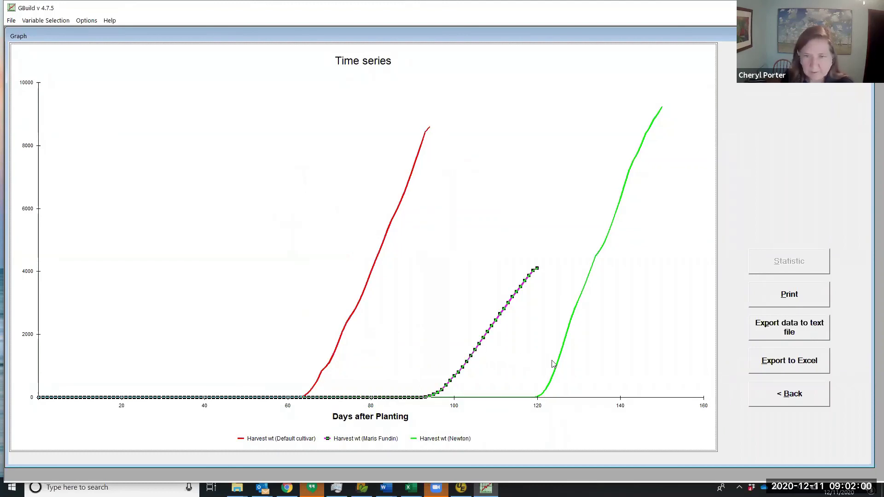
{"action": "left_click", "coordinate": [558, 365]}
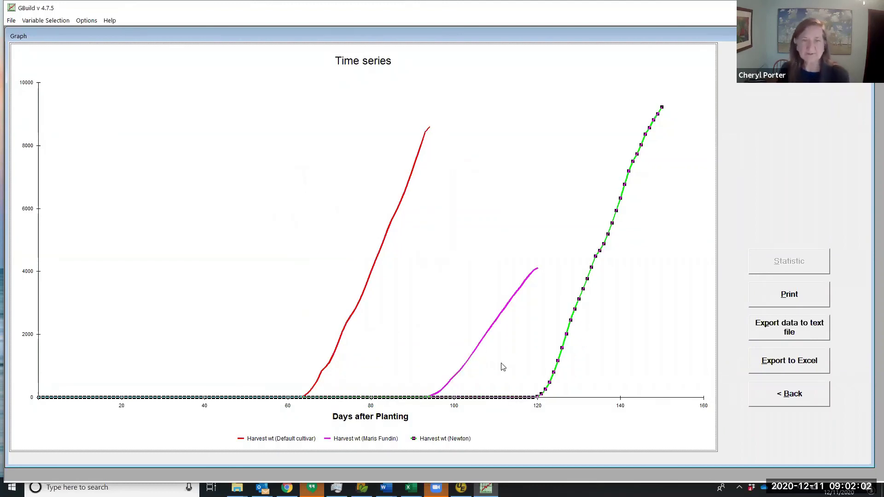